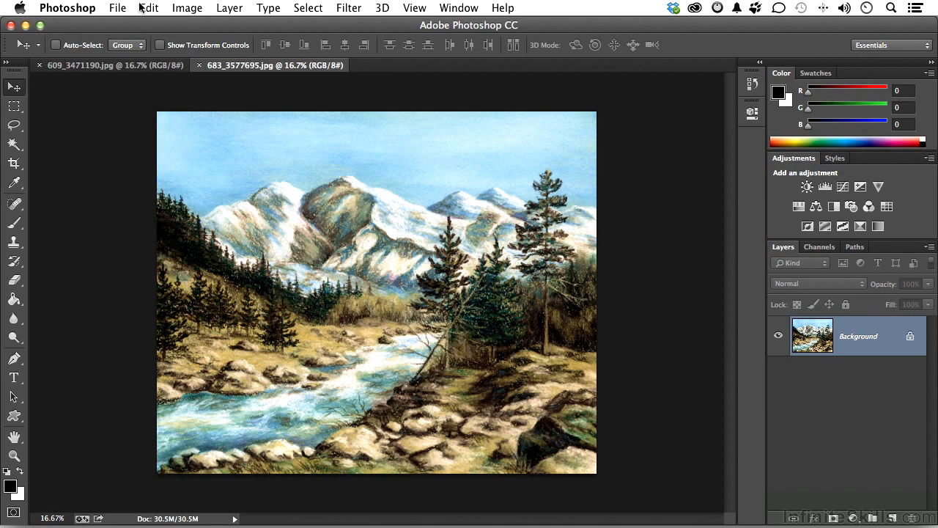
Look through the Edit menu, then switch to the kitchen photo and back to the landscape painting
click(150, 8)
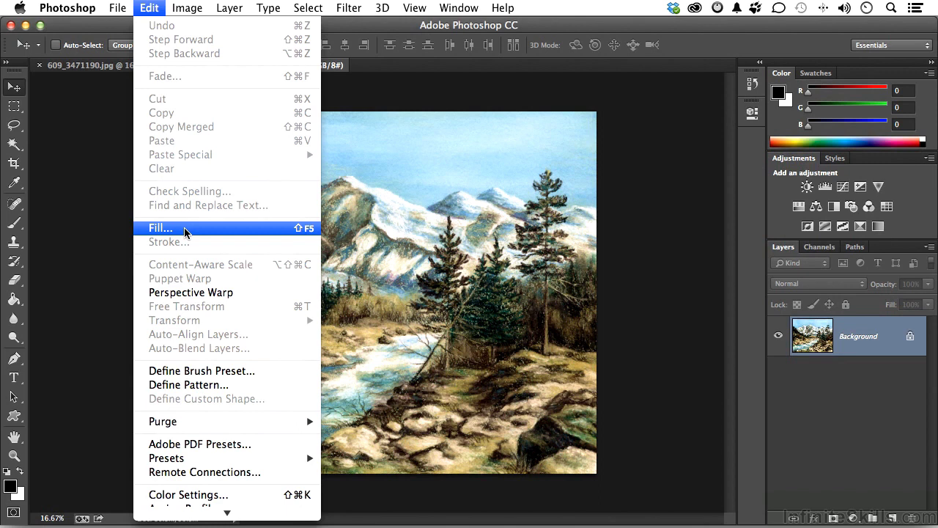
click(643, 196)
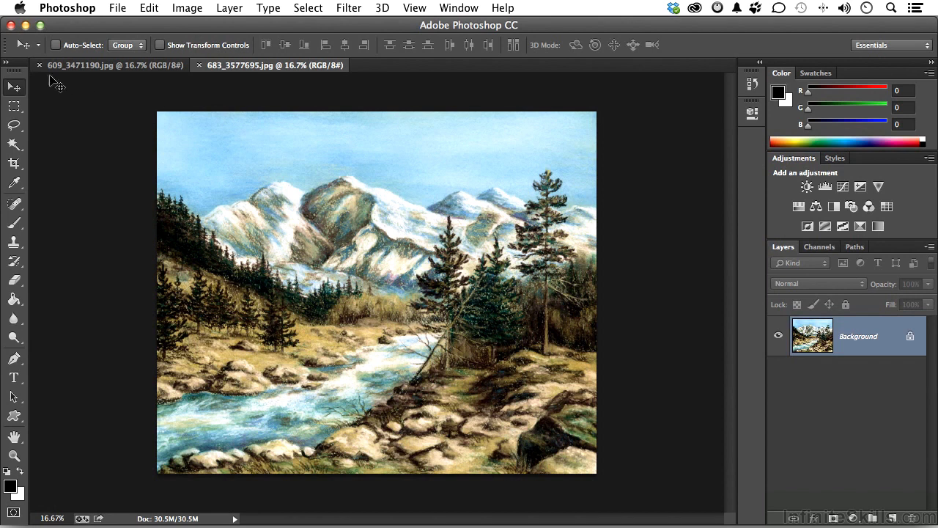
click(59, 68)
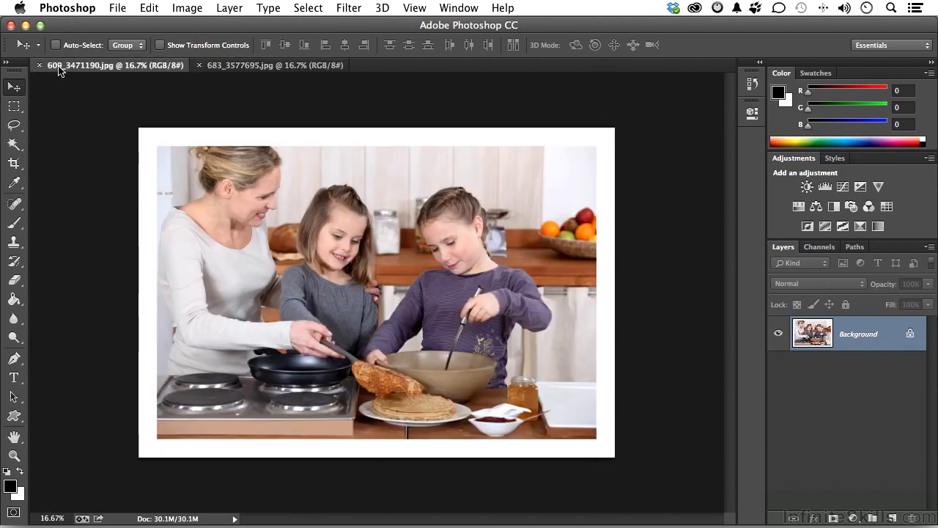
click(258, 69)
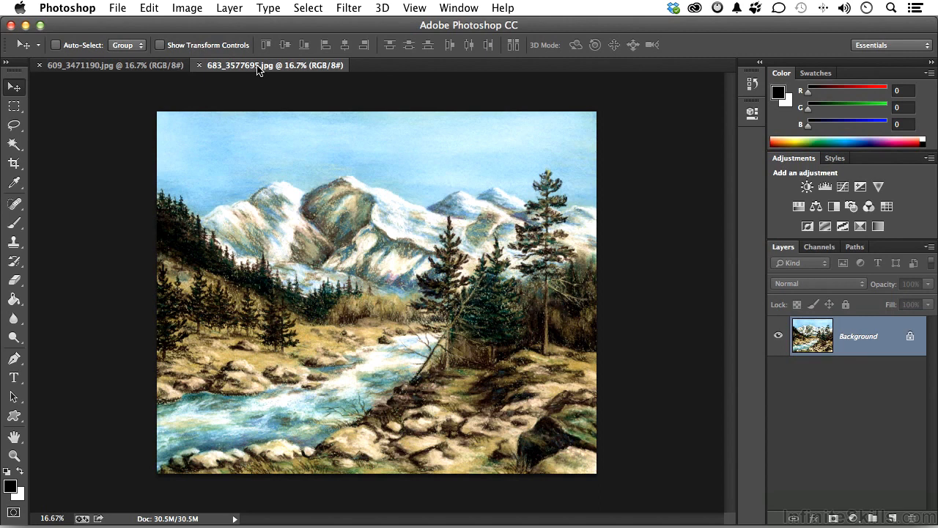
Add an empty layer and set up a Pattern fill using the Tree scripted pattern
click(893, 518)
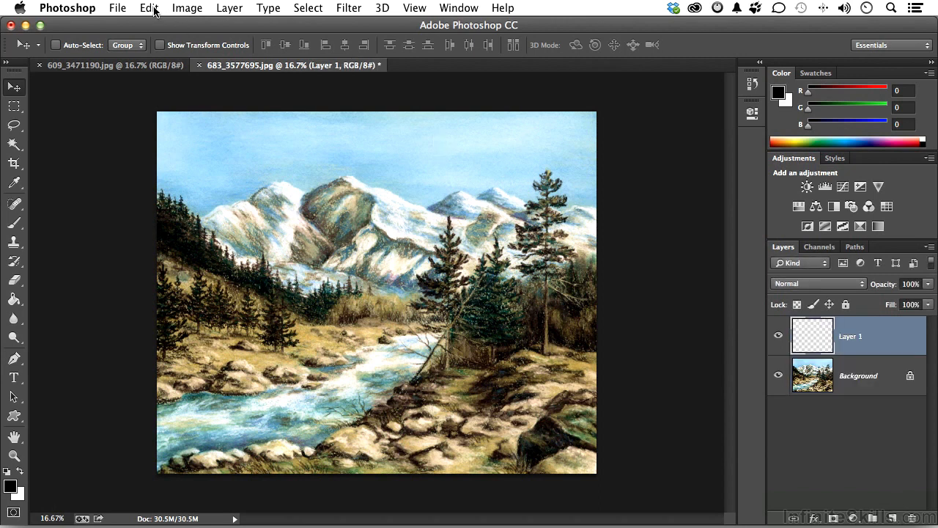
click(153, 9)
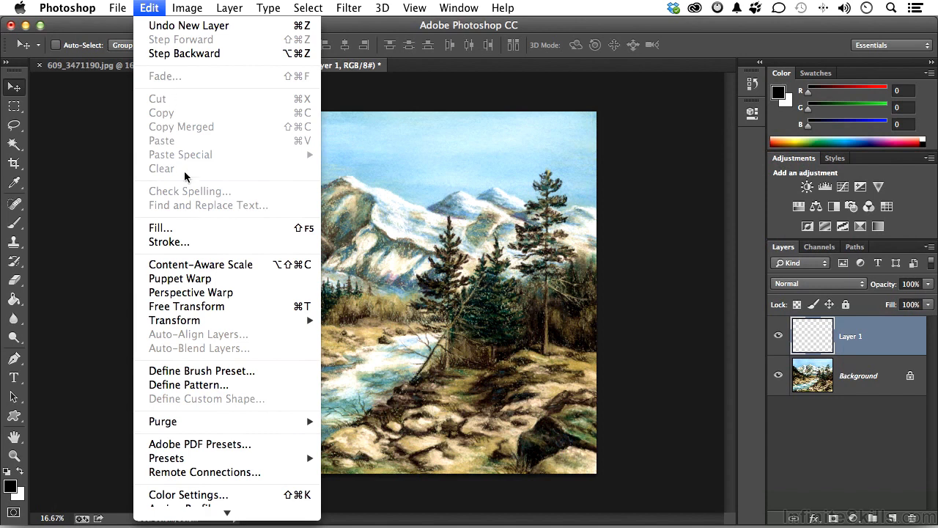
click(188, 228)
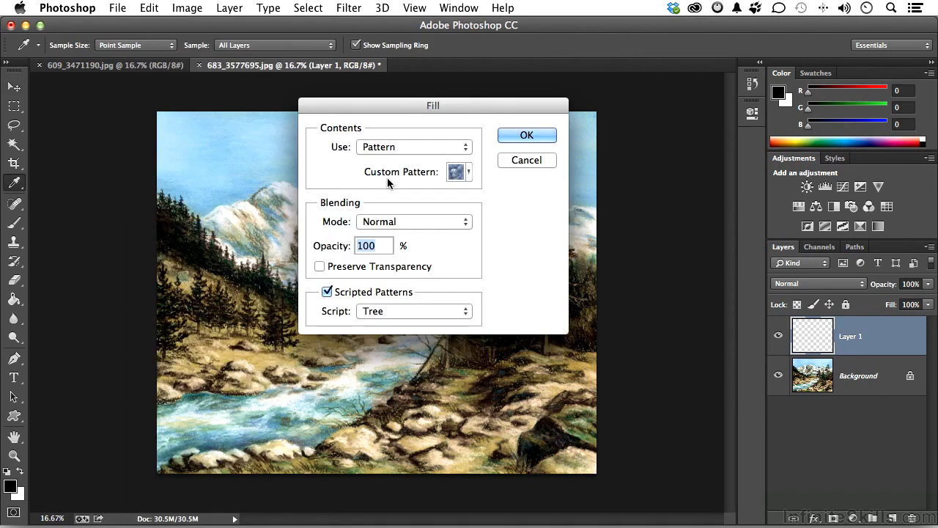
click(389, 147)
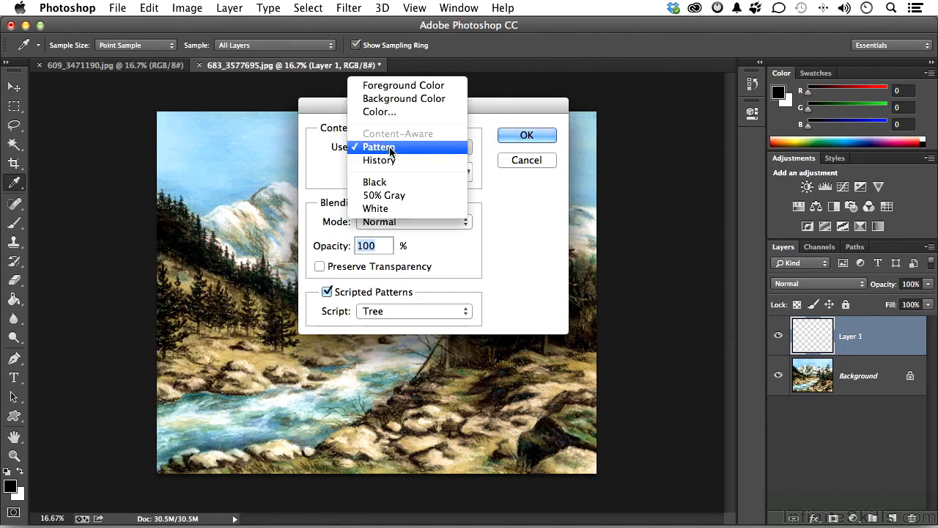
click(396, 86)
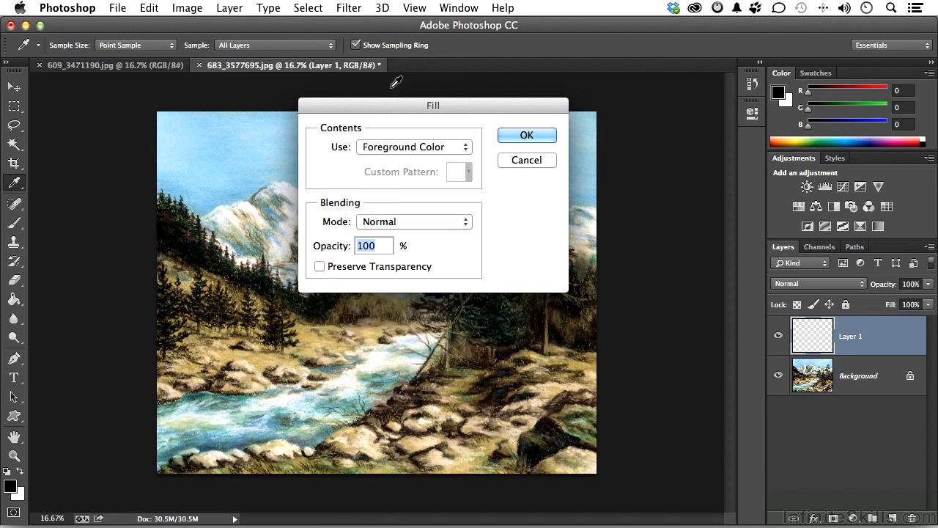
click(401, 150)
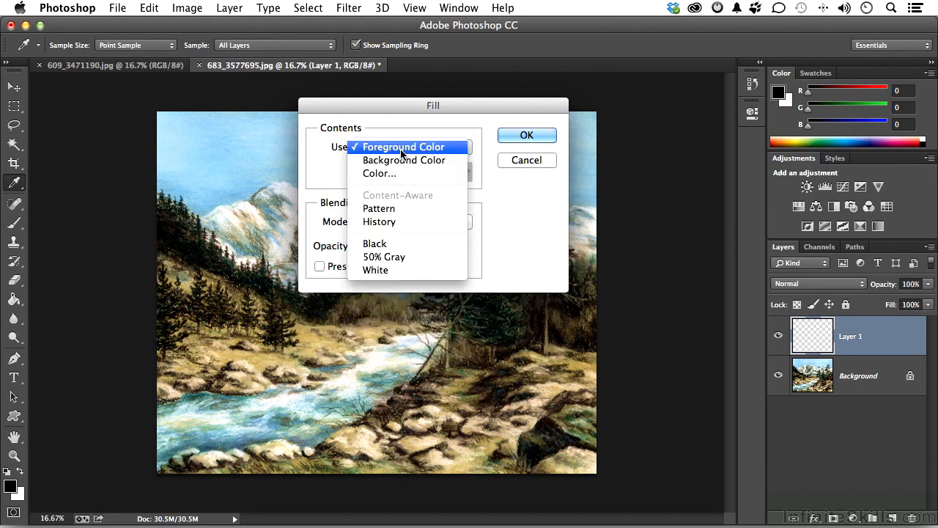
click(398, 208)
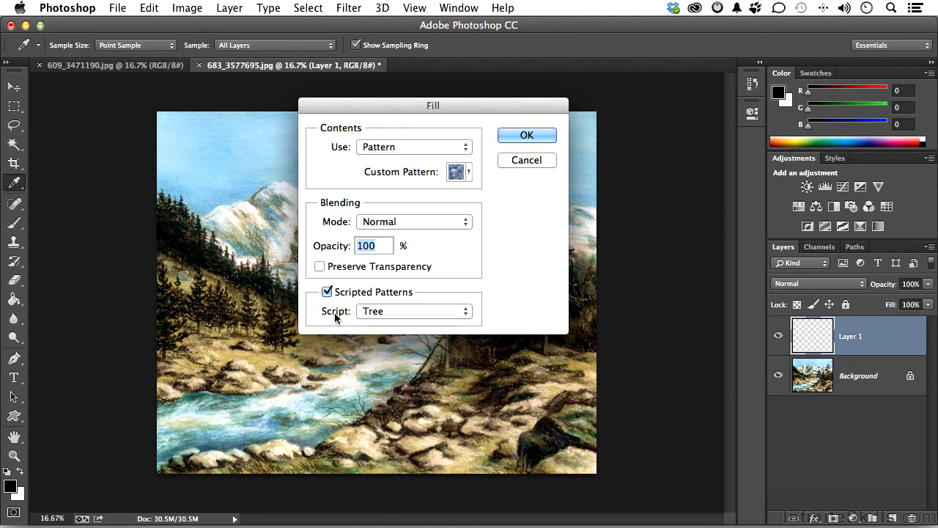
click(374, 312)
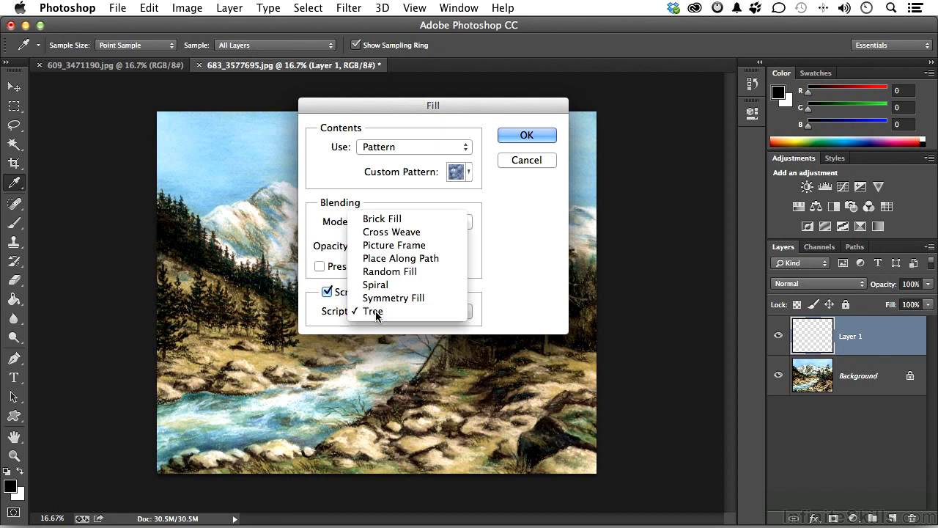
click(375, 311)
Reset the Tree settings to the Default preset (1: Oak Tree), moving the dialog to check the painting
click(522, 136)
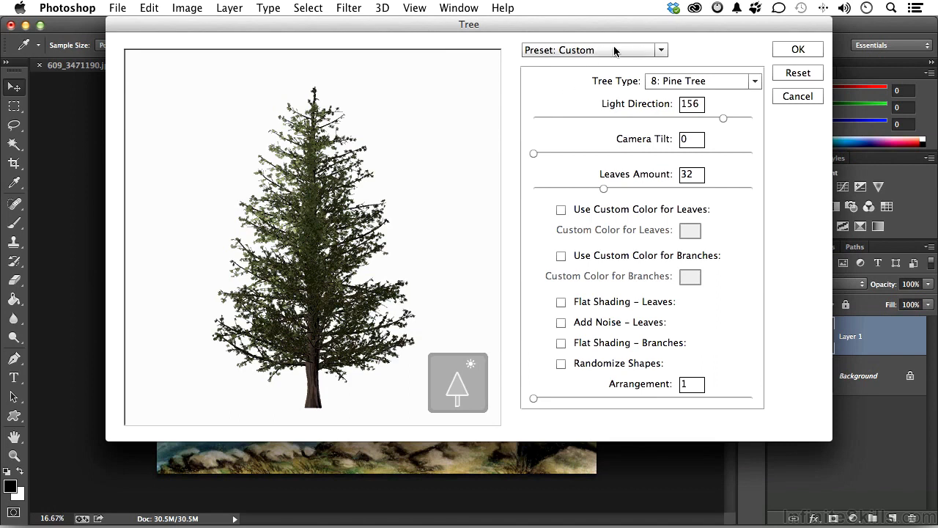
click(640, 48)
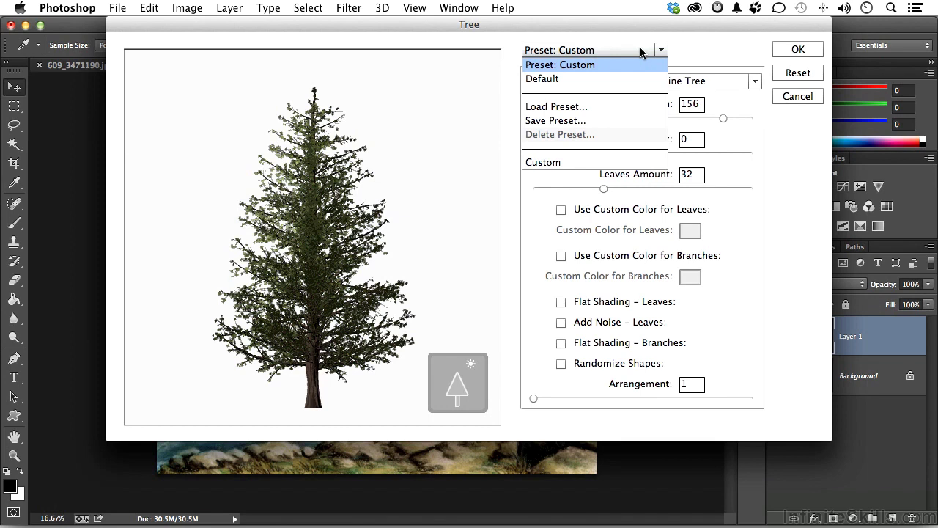
click(617, 79)
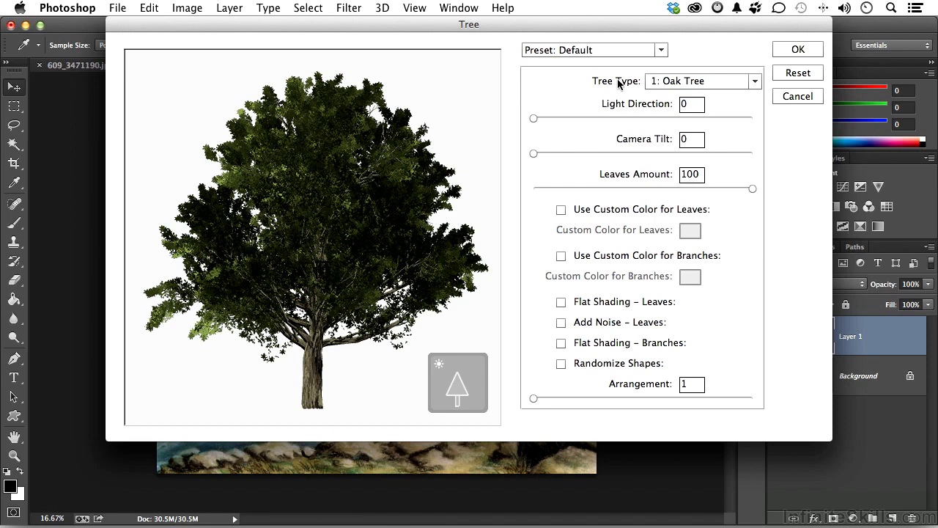
click(607, 50)
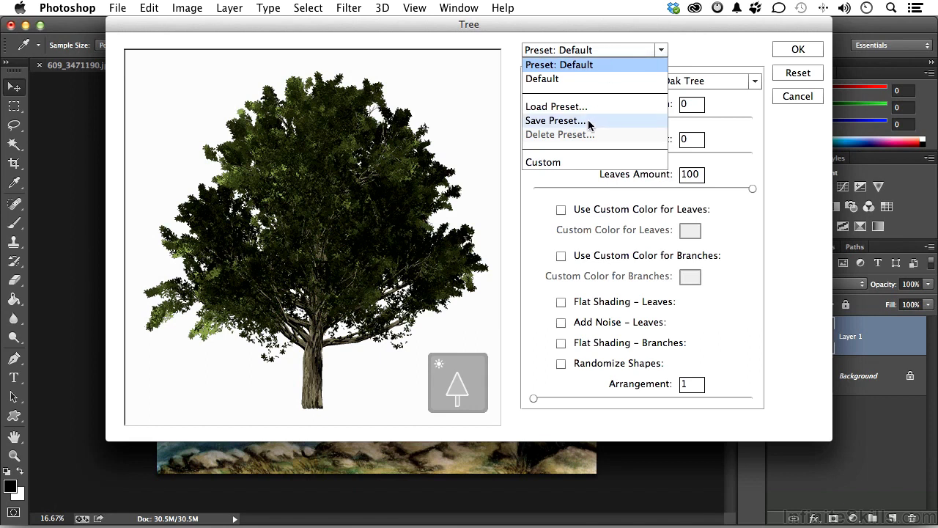
click(717, 53)
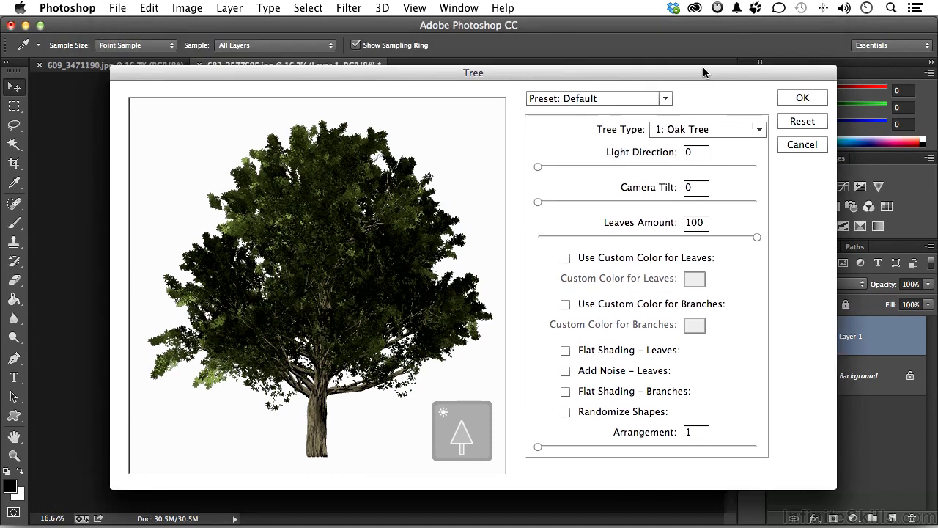
mouse_move(698, 23)
mouse_down()
mouse_move(728, 462)
mouse_move(720, 346)
mouse_move(720, 379)
mouse_up()
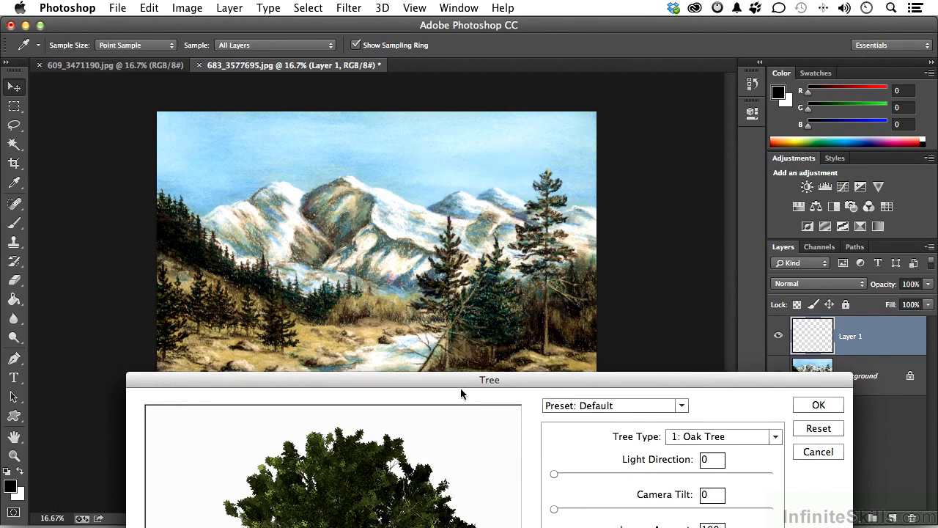
drag(451, 381, 432, 62)
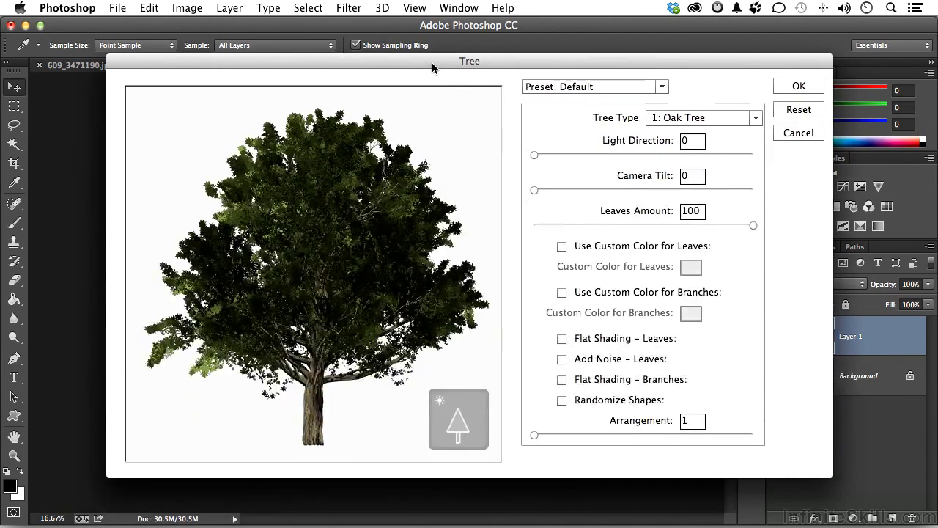
Switch the Tree Type to 8: Pine Tree, with Light Direction 159 and Leaves Amount 29
click(727, 116)
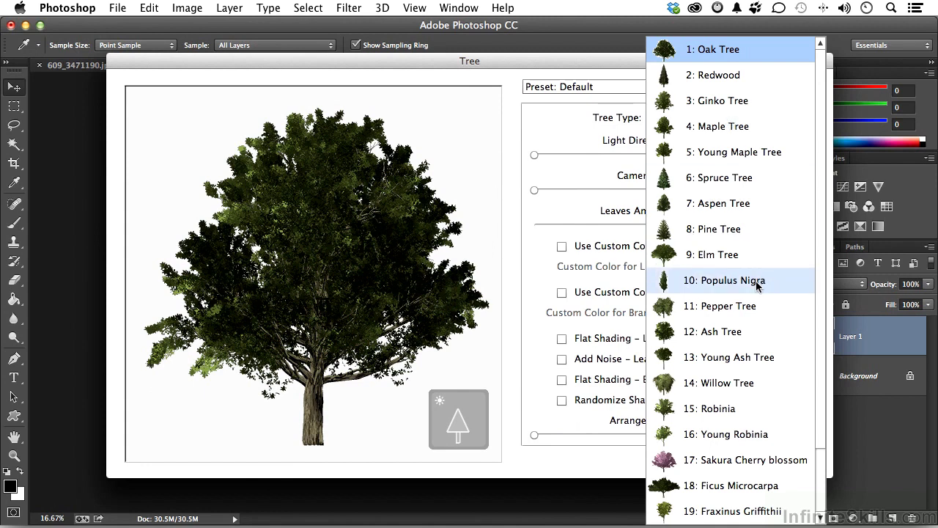
click(719, 230)
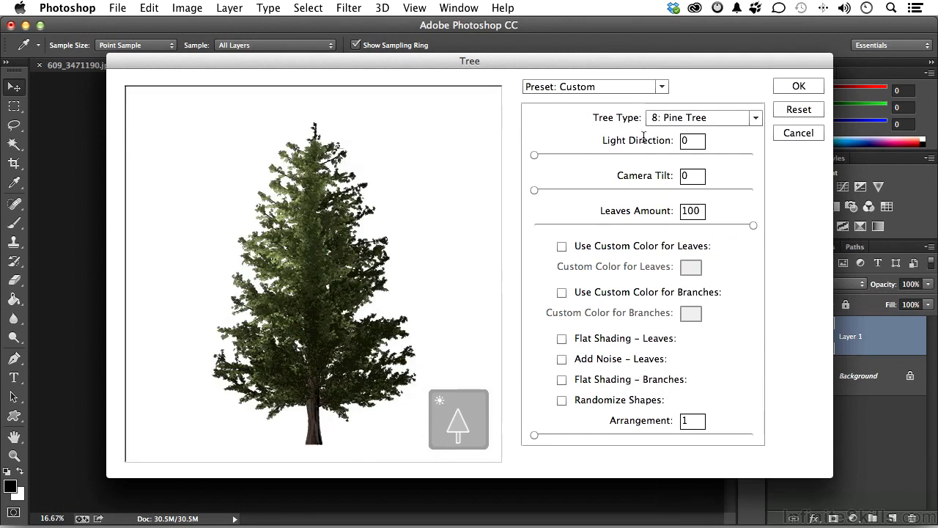
drag(533, 156, 711, 154)
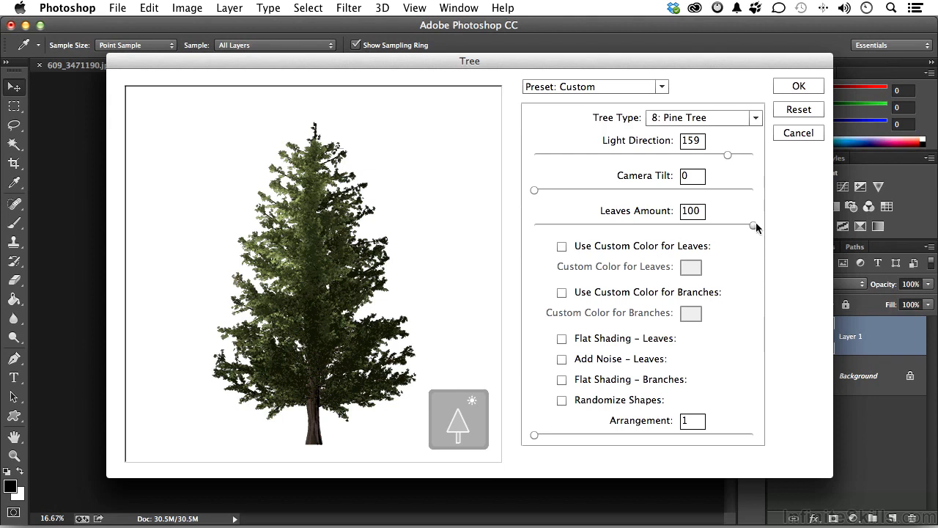
drag(754, 225, 599, 234)
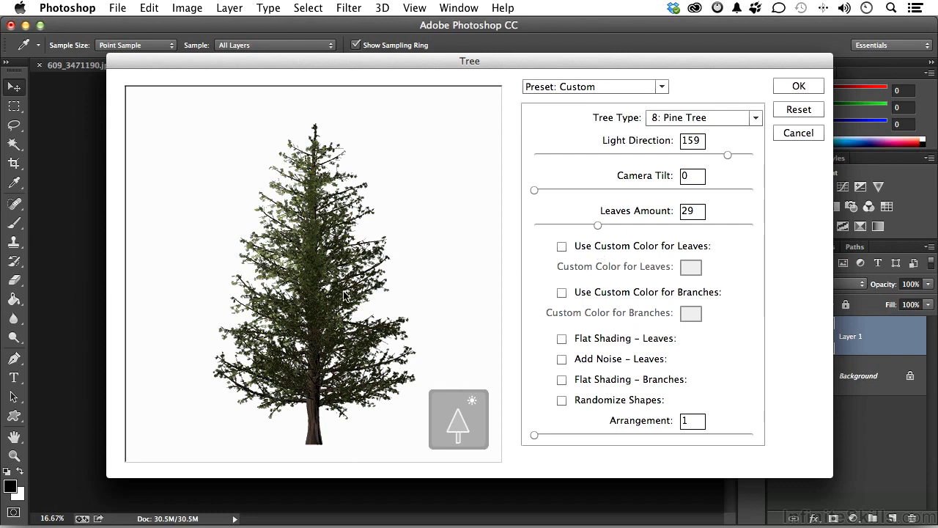
Leave Use Custom Color for Leaves unchecked and render the Custom pine tree onto Layer 1
click(562, 247)
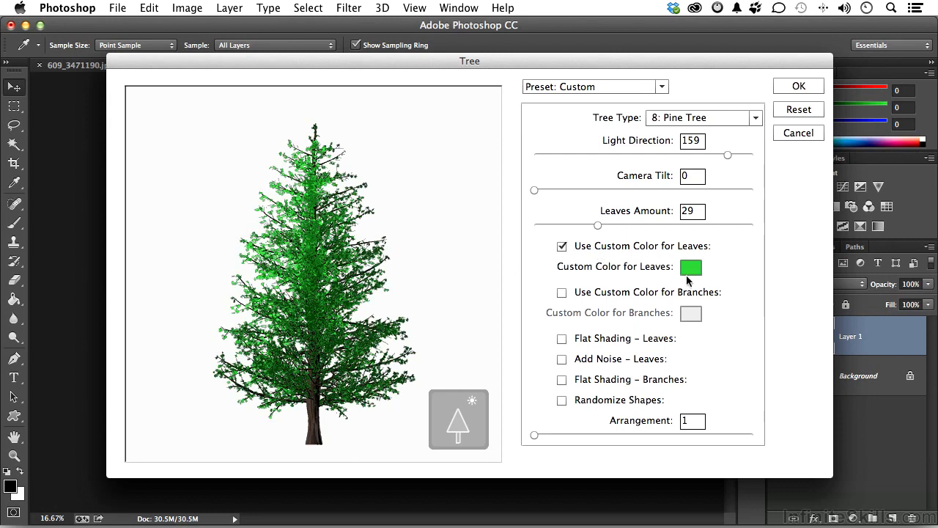
click(689, 270)
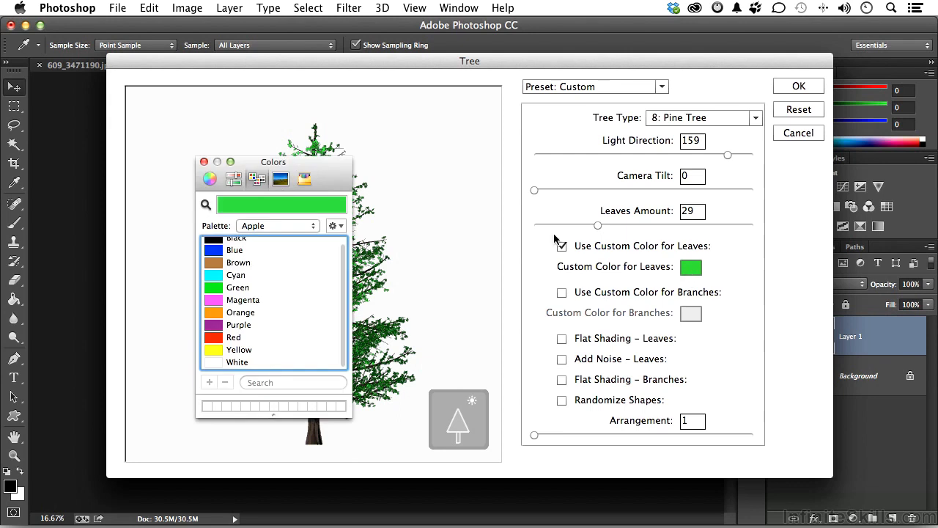
click(205, 162)
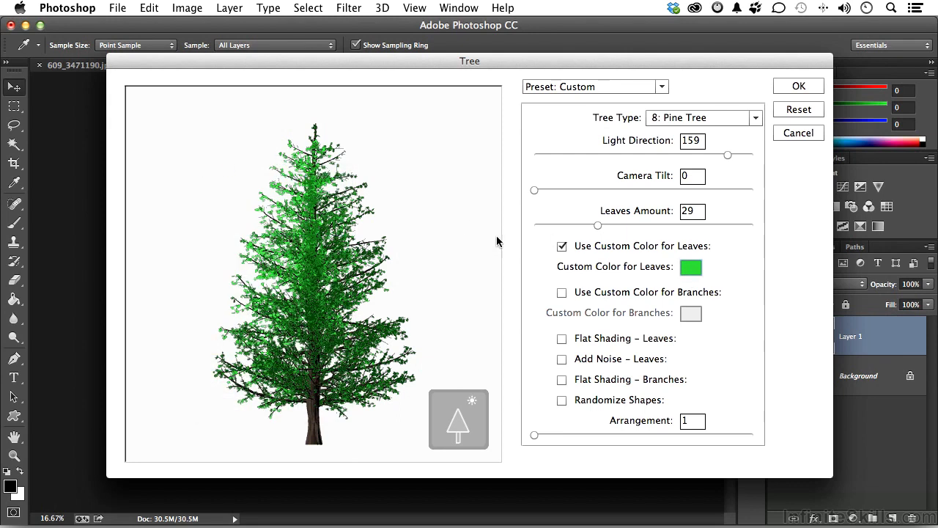
click(563, 247)
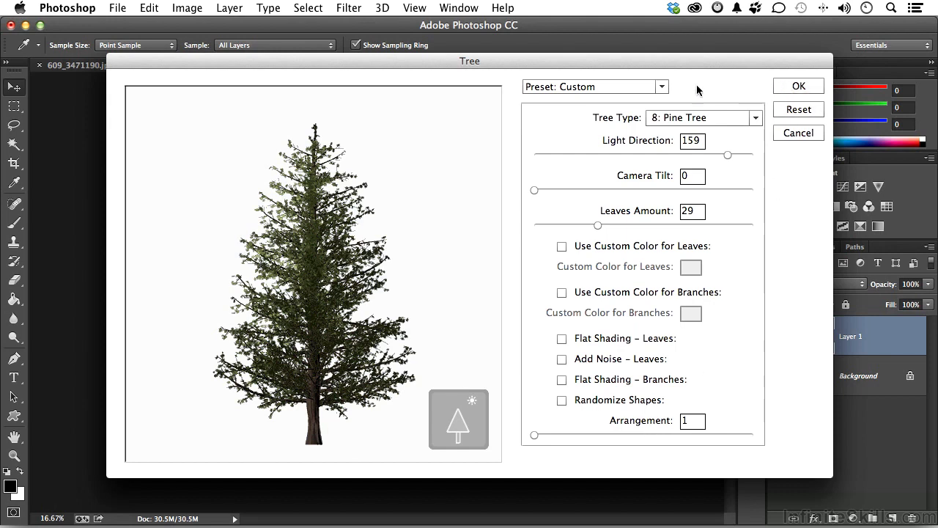
click(665, 89)
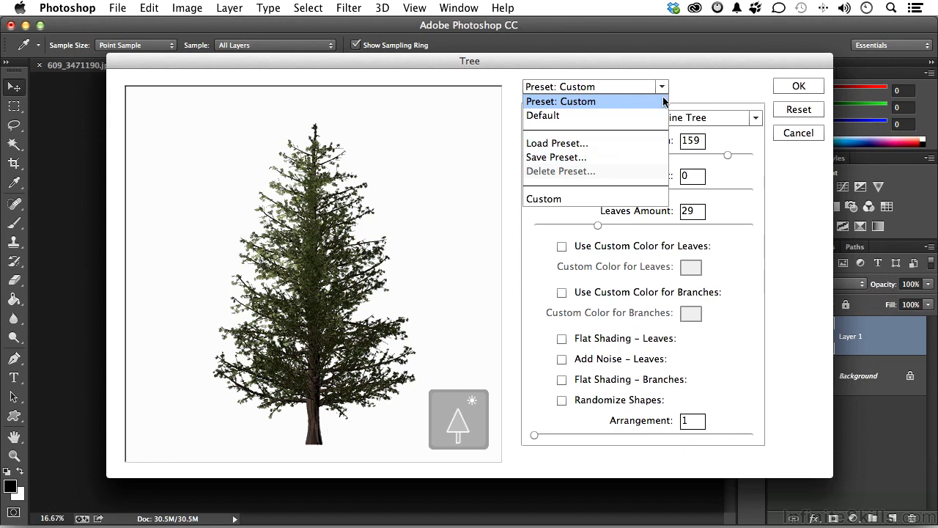
click(676, 95)
click(801, 86)
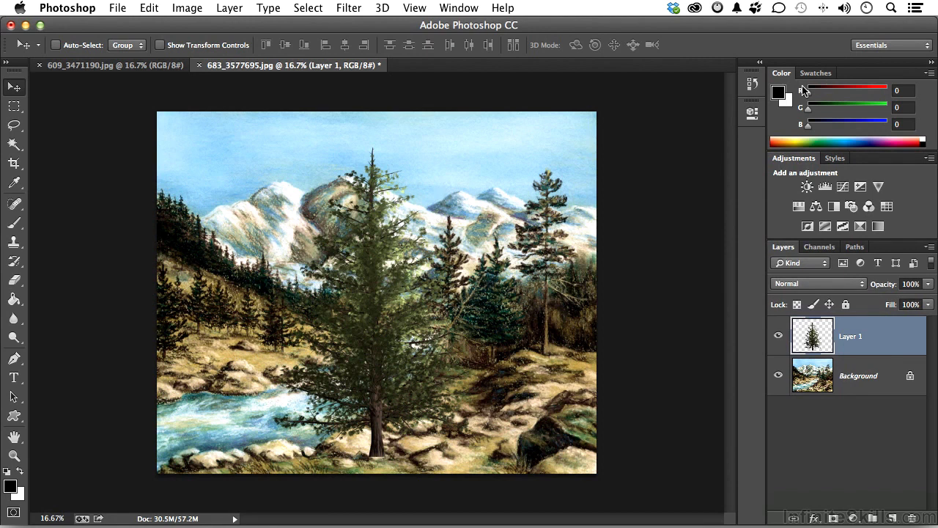
Free Transform the pine tree down to about 58% and shift it right beside the stream
click(150, 8)
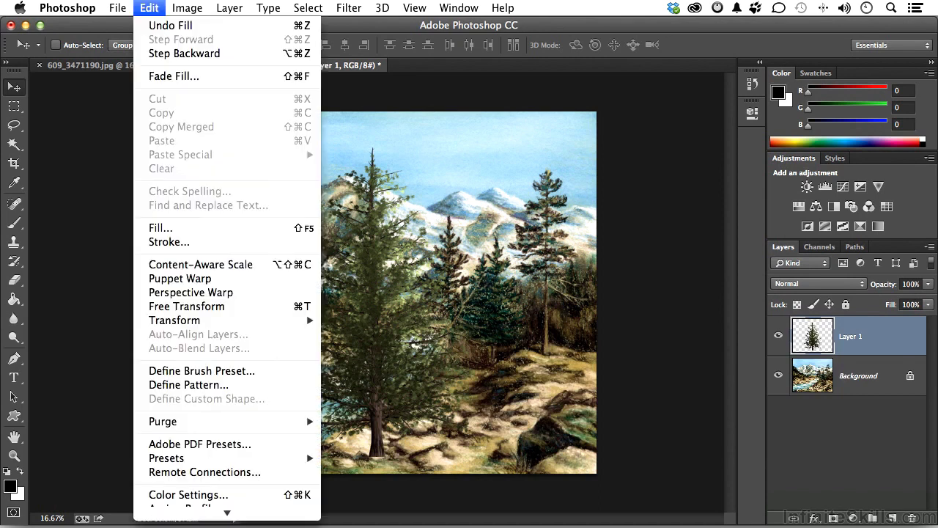
click(210, 307)
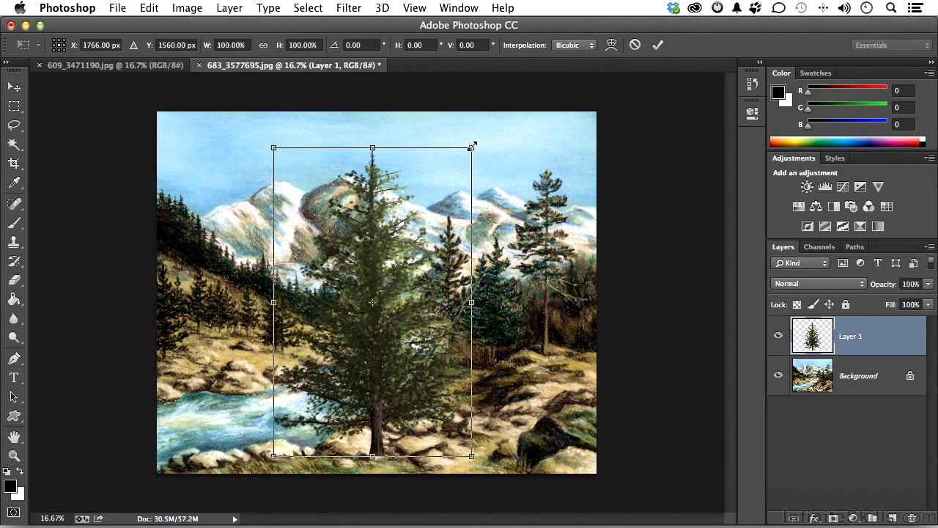
drag(471, 147, 394, 279)
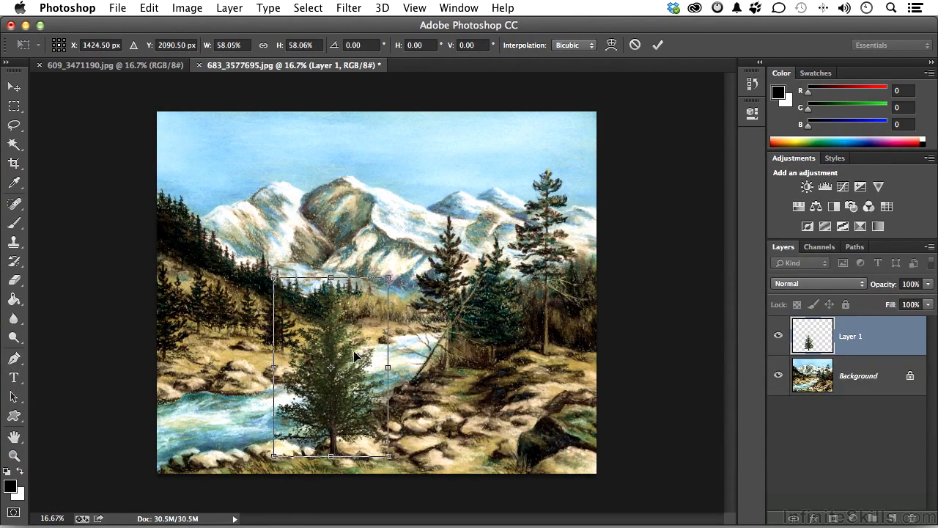
key(Return)
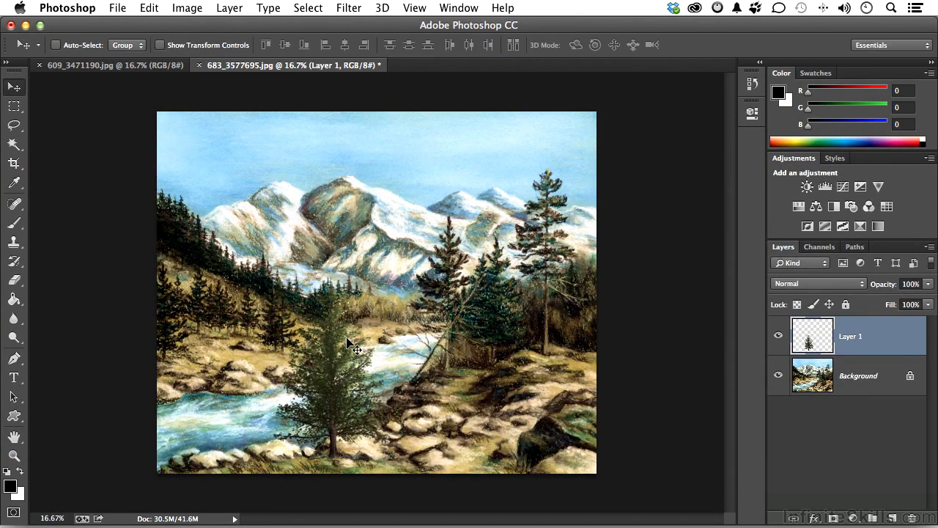
drag(348, 339, 474, 332)
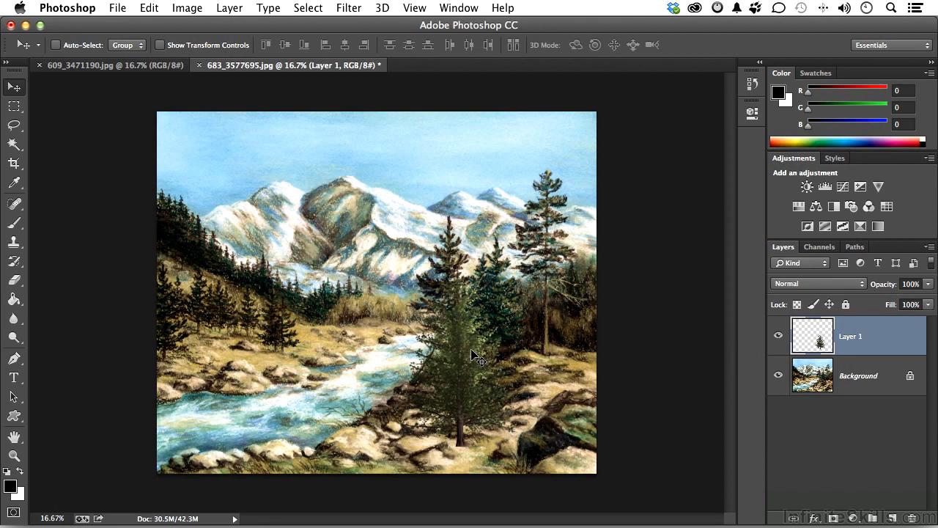
Duplicate the pine, scale the copy to about 54%, and place it on the left hillside
drag(473, 357, 338, 266)
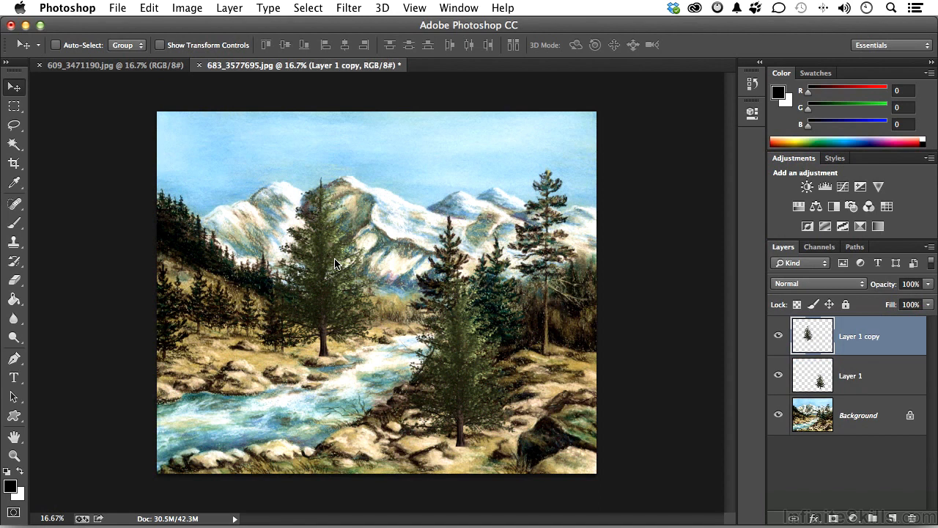
click(148, 8)
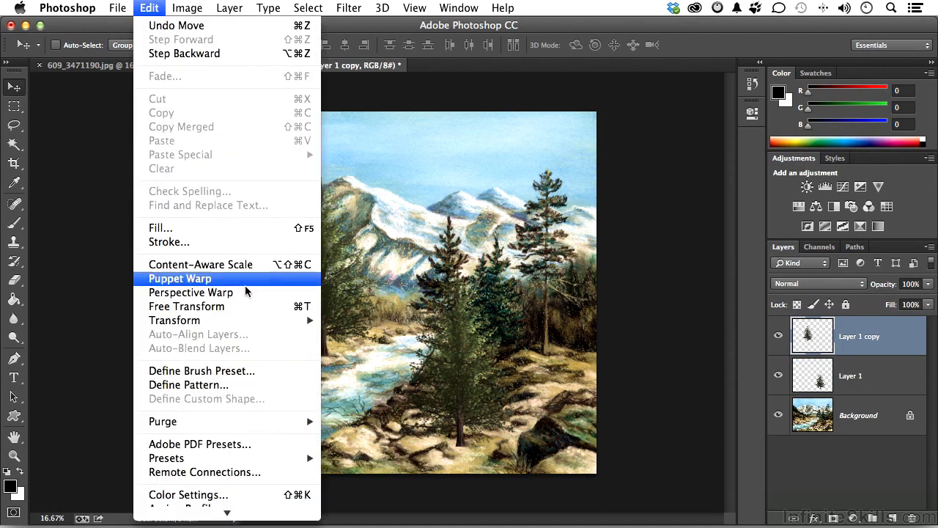
click(248, 308)
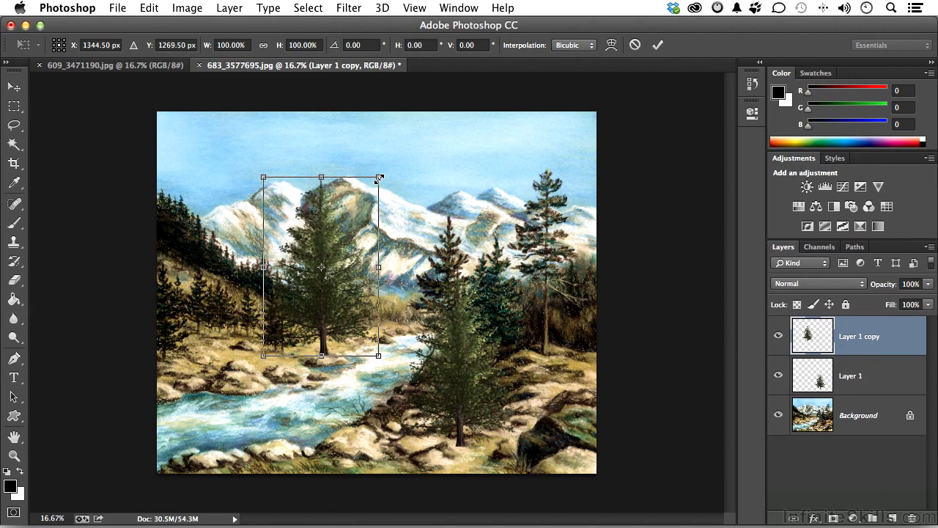
drag(379, 179, 325, 261)
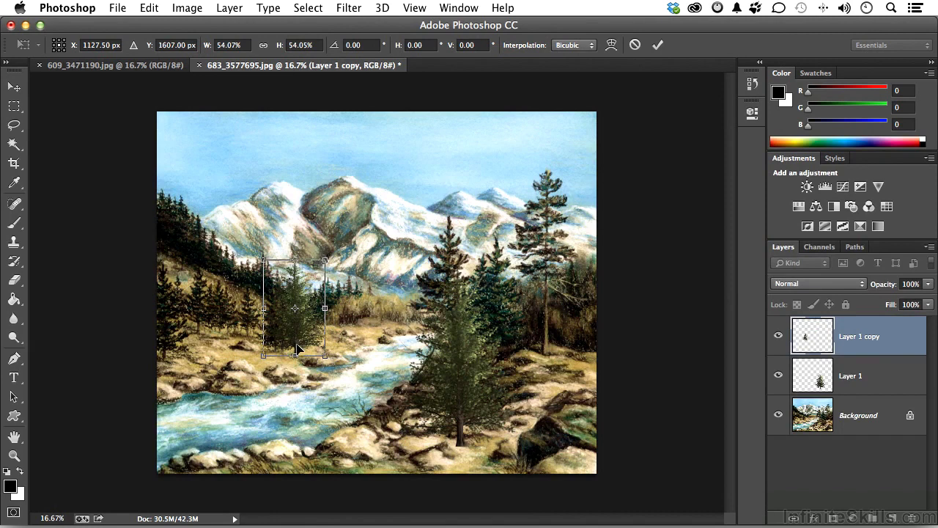
key(Return)
drag(294, 332, 318, 323)
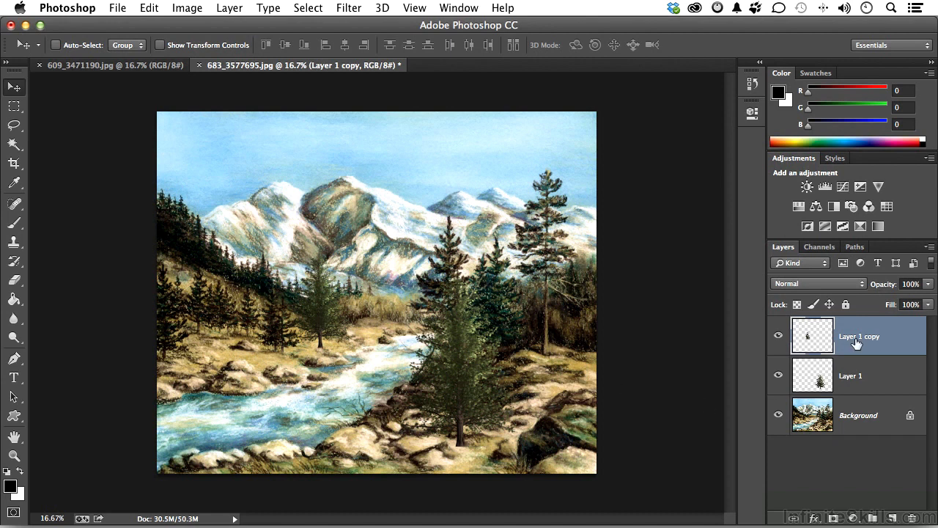
Delete both tree layers, add a new empty layer, and hide the Background painting
key(Delete)
key(Delete)
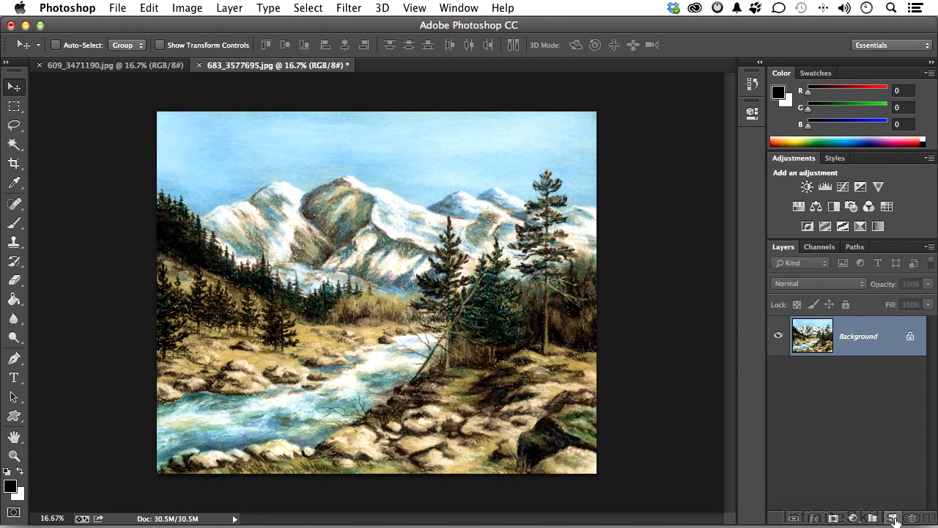
click(893, 518)
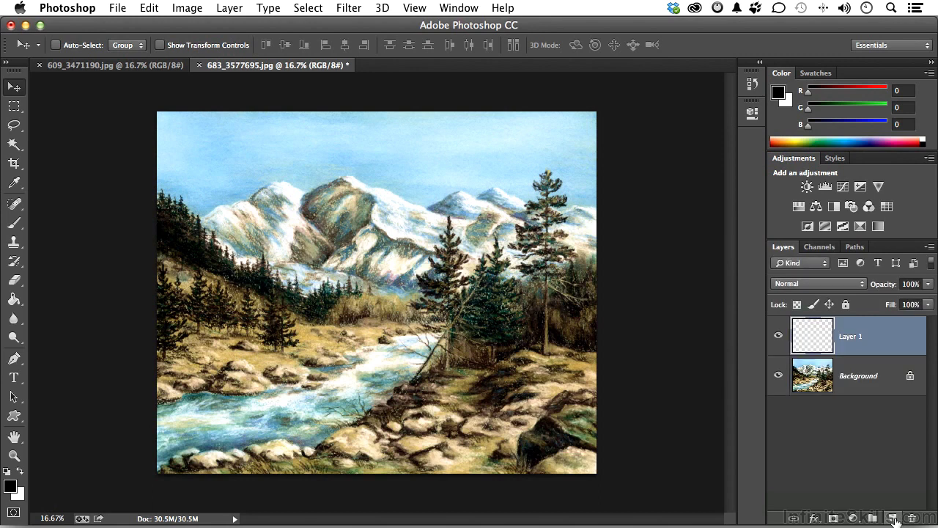
click(779, 376)
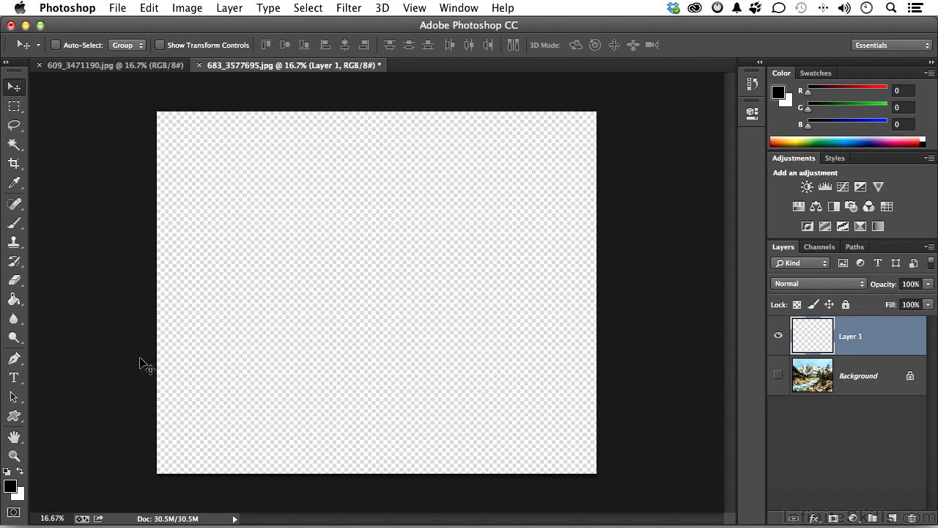
Set the Custom Shape tool to the maple-leaf shape in Pixels mode with a light grey foreground
drag(13, 416, 70, 482)
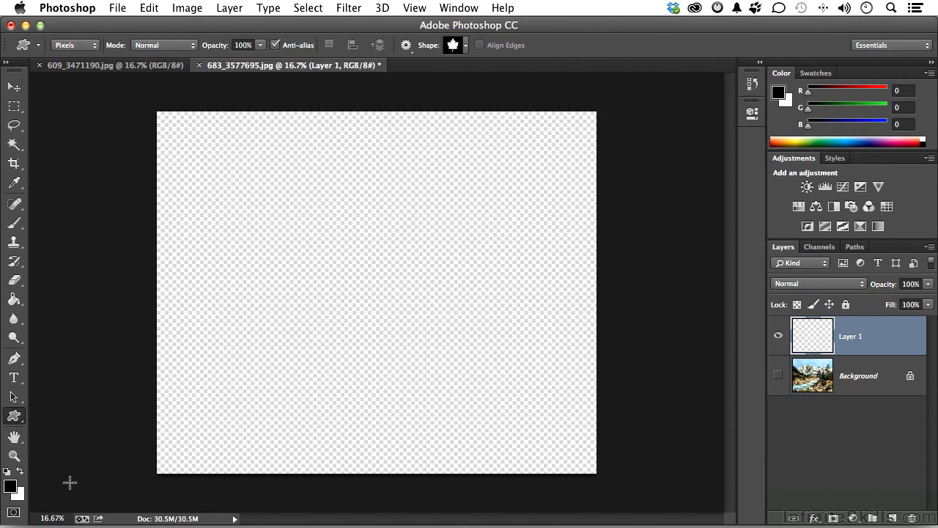
click(466, 46)
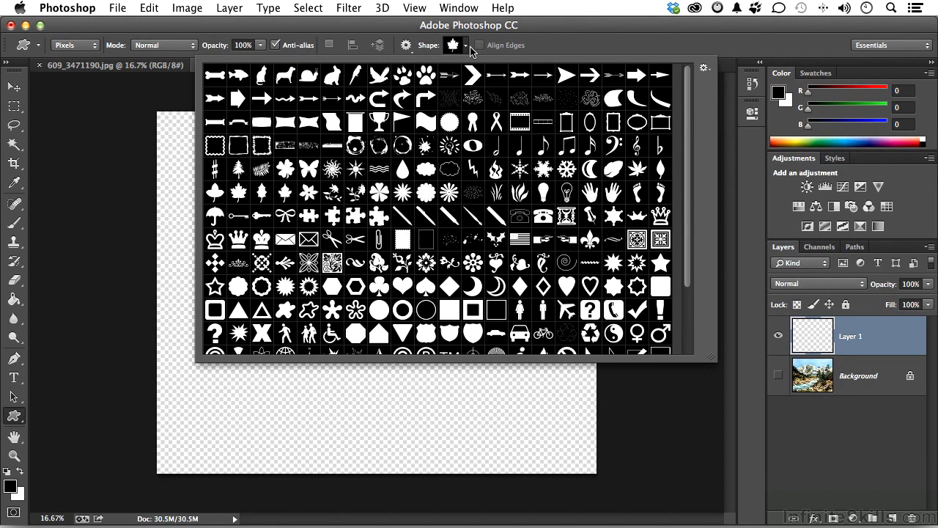
click(706, 70)
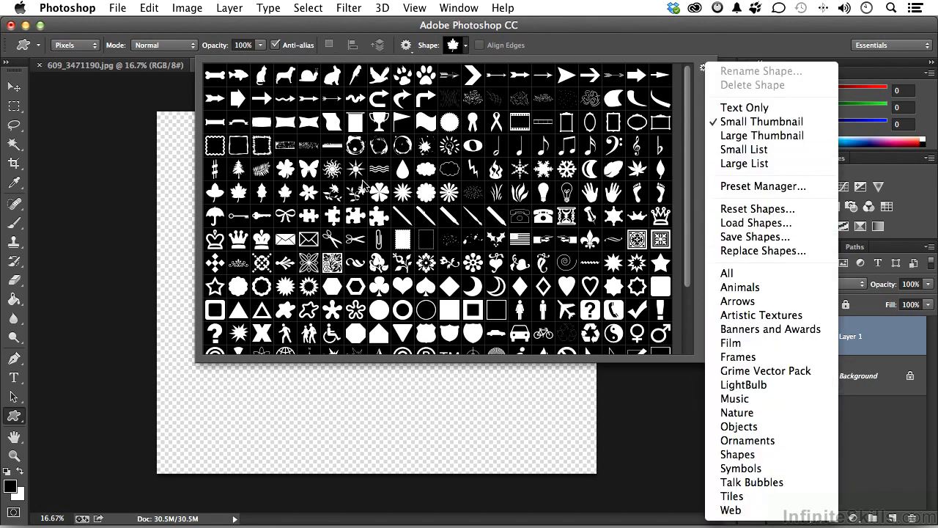
click(239, 194)
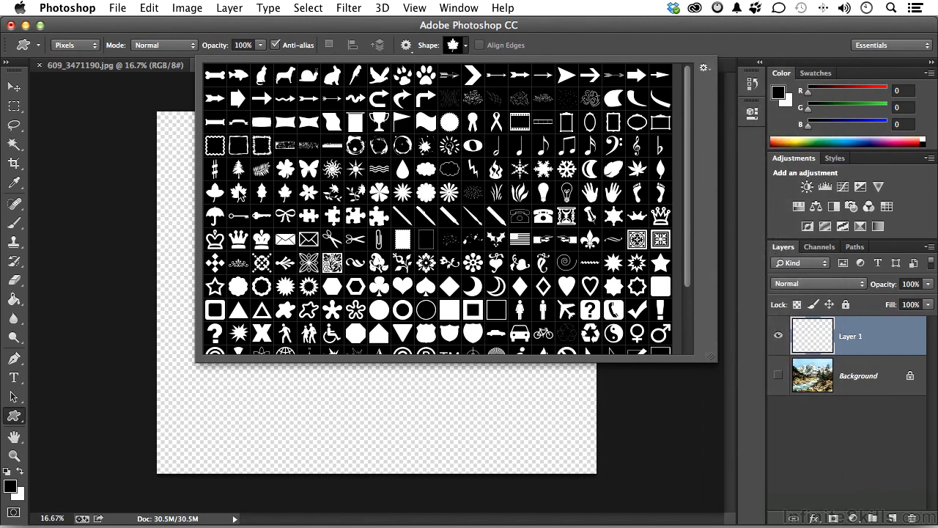
click(239, 194)
click(96, 45)
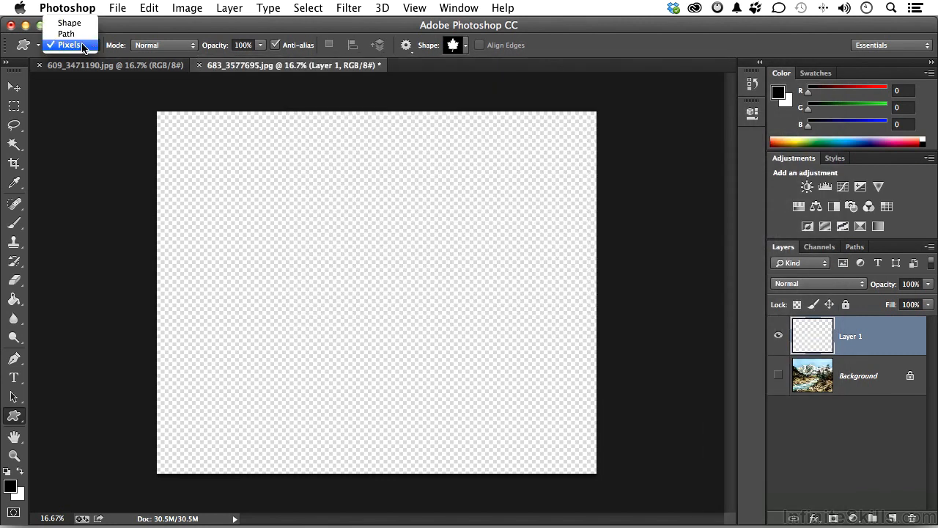
click(77, 46)
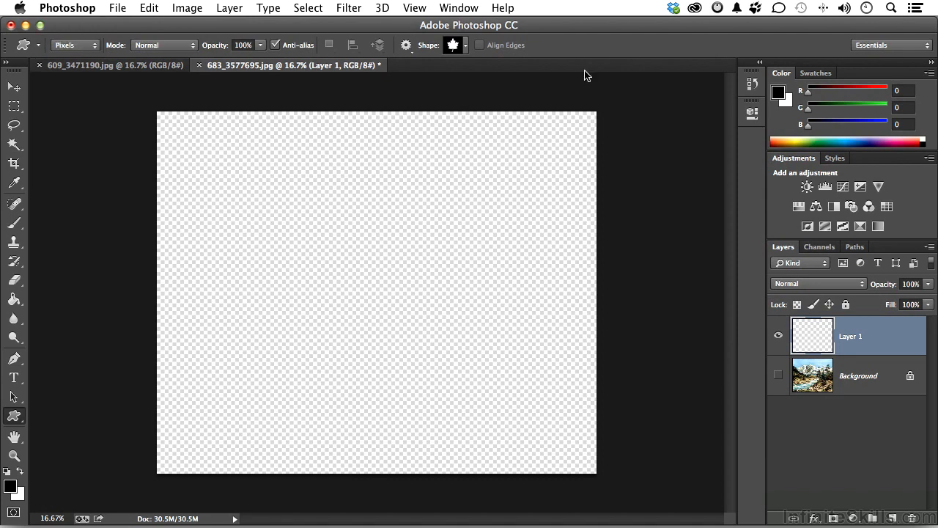
click(825, 74)
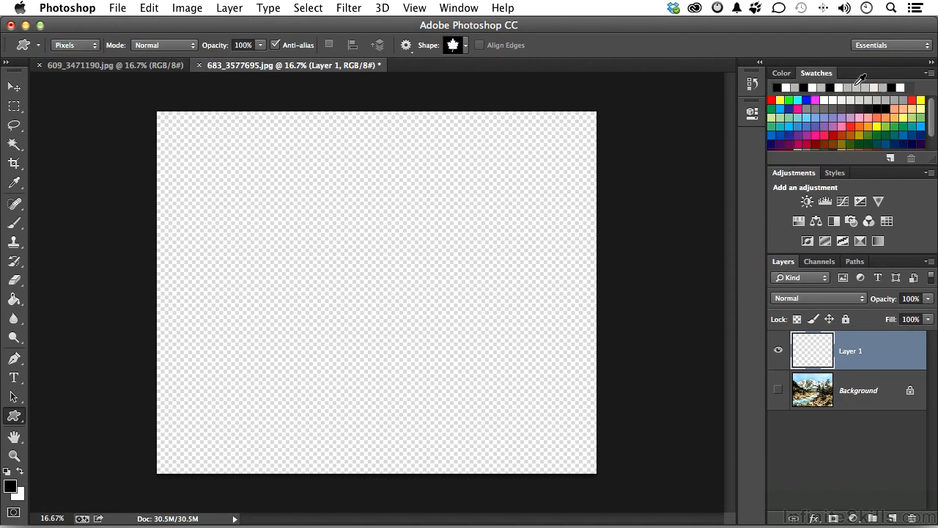
click(897, 100)
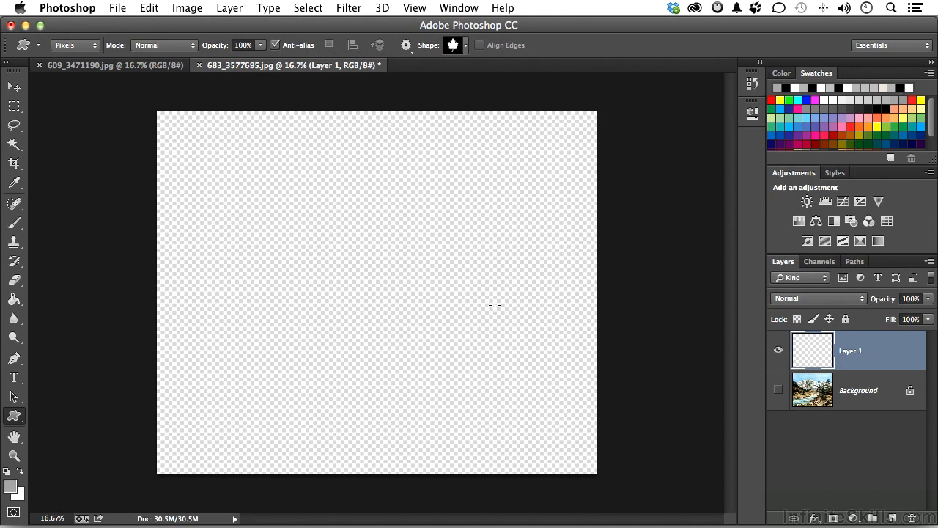
Draw a grey maple leaf near the canvas centre and marquee-select it
drag(333, 237, 393, 292)
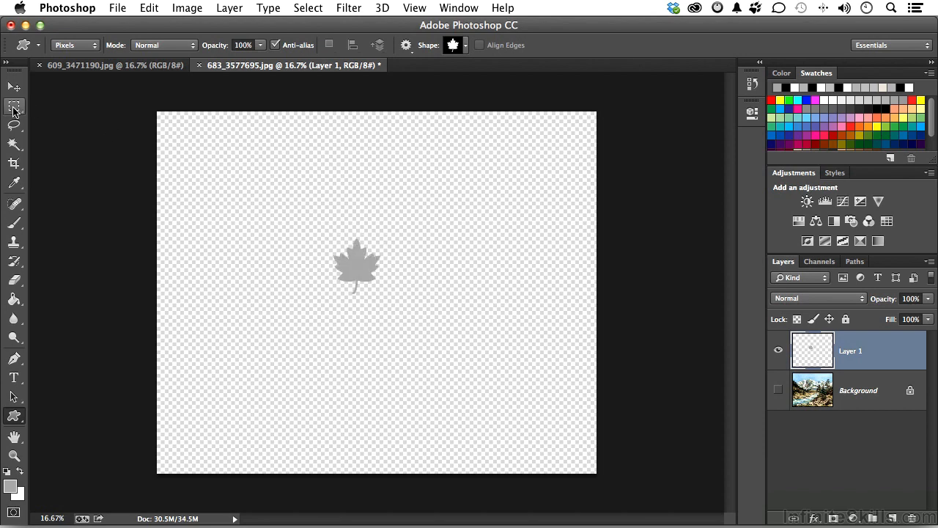
click(14, 106)
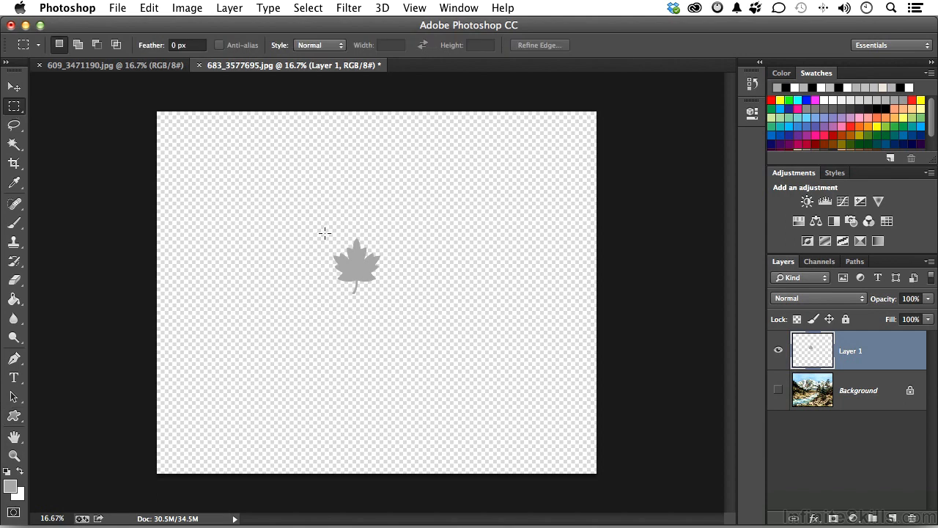
drag(325, 233, 388, 299)
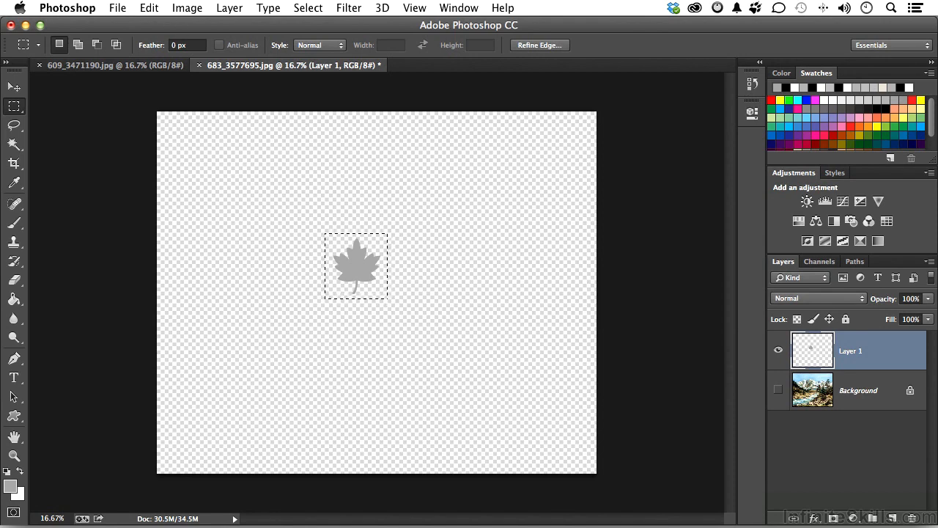
Define the selection as a pattern named 'Maple Leaf', then delete the leaf and deselect
click(149, 8)
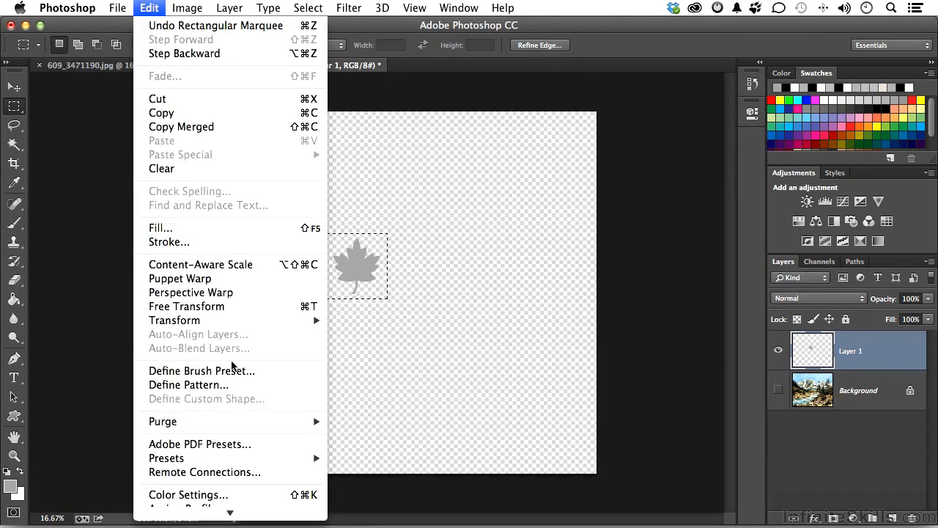
click(226, 392)
text(Maple Leaf)
click(860, 418)
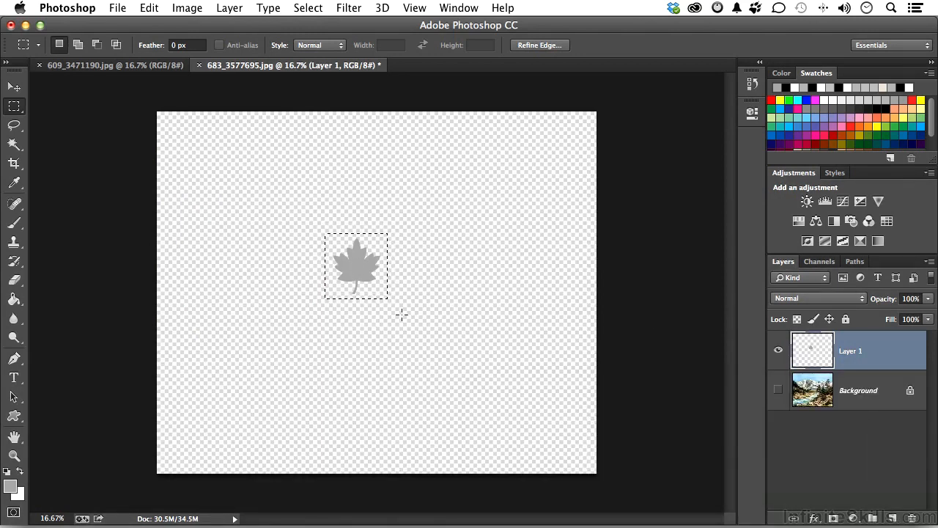
key(Delete)
key(super+d)
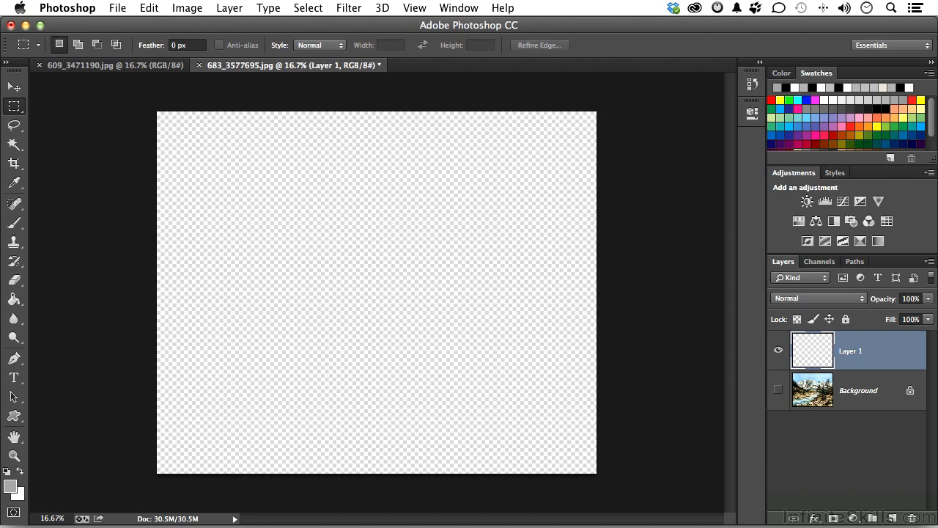
Open Fill with the Random Fill scripted pattern and pick the maple leaf as custom pattern
click(150, 7)
click(212, 230)
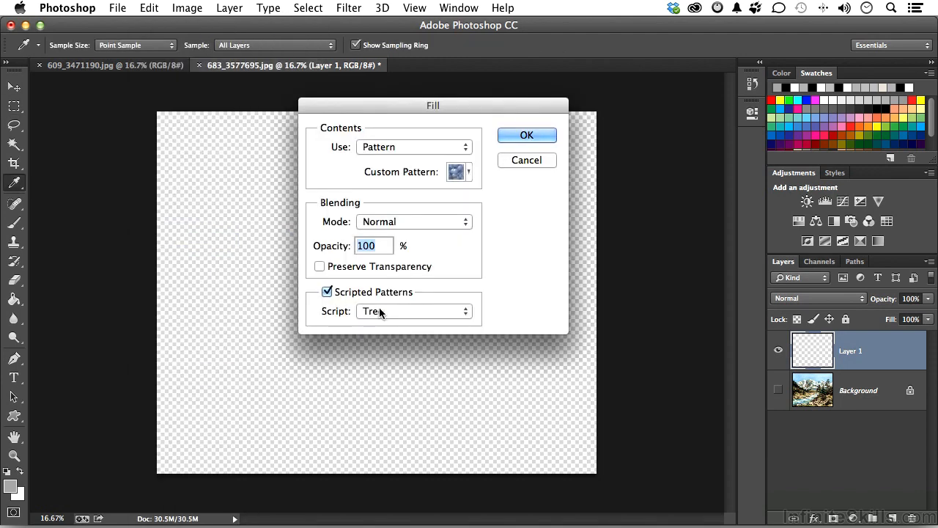
click(380, 311)
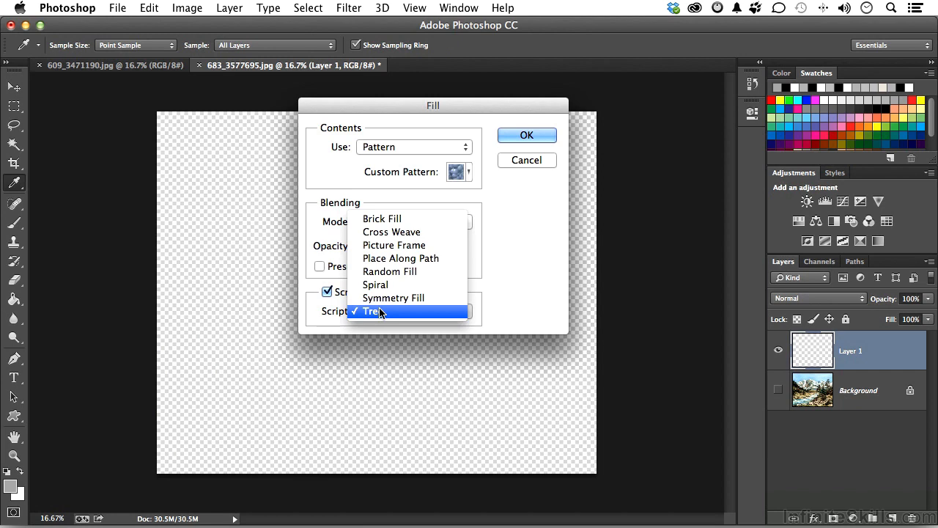
click(391, 272)
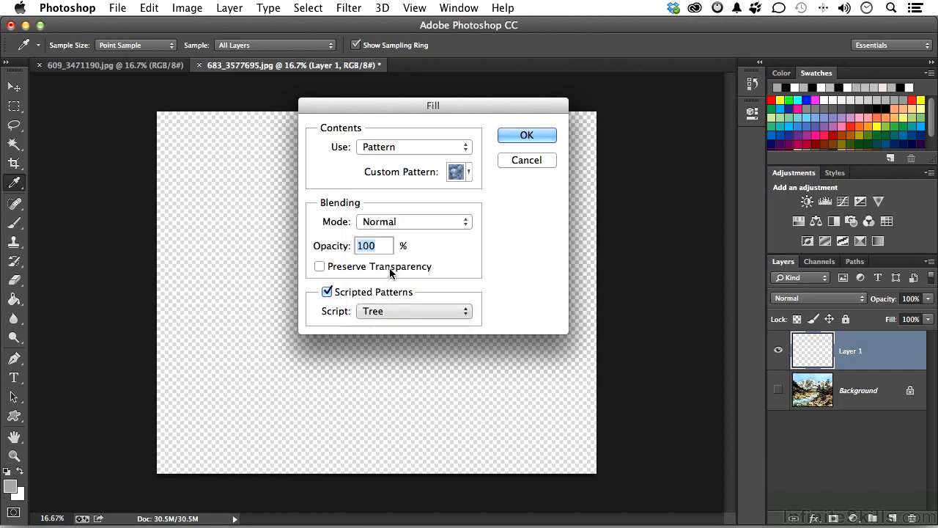
click(469, 173)
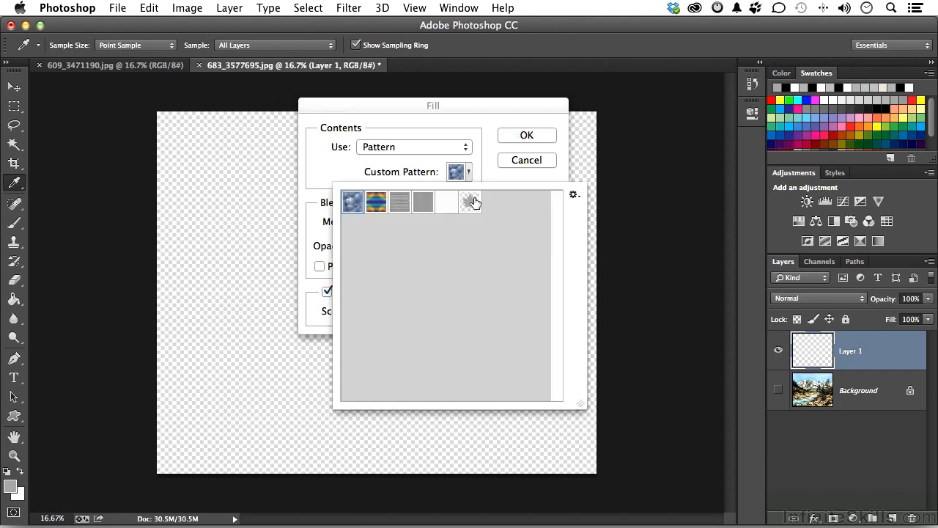
Start Random Fill from the Default preset with density 10 and scale from 0.35 to 2.59
click(513, 137)
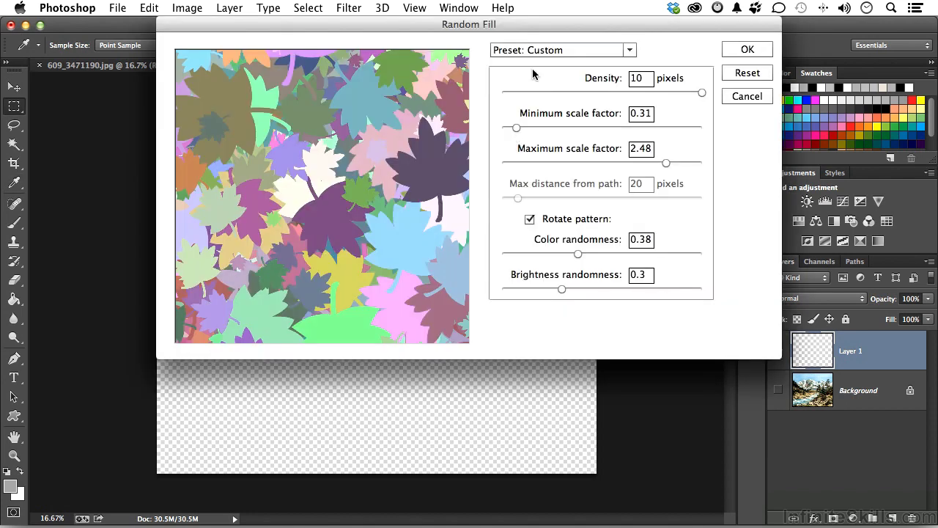
click(532, 53)
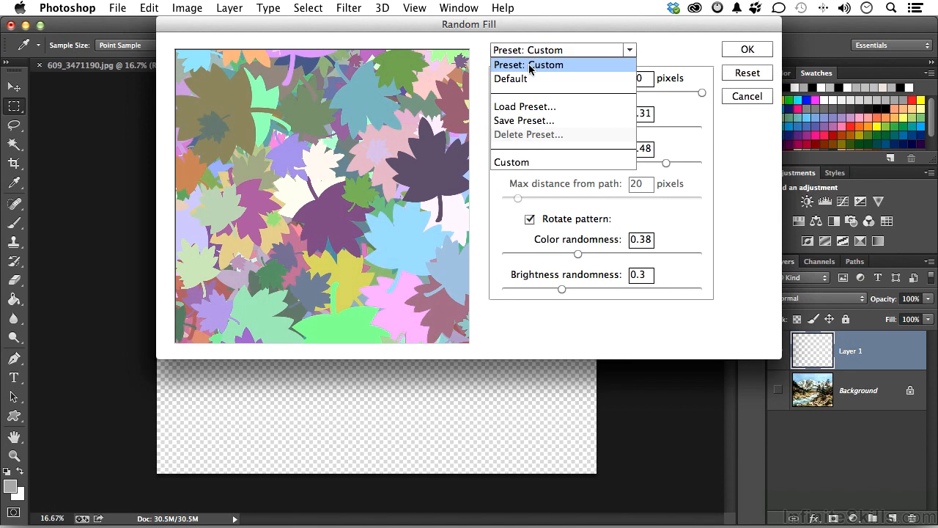
click(531, 79)
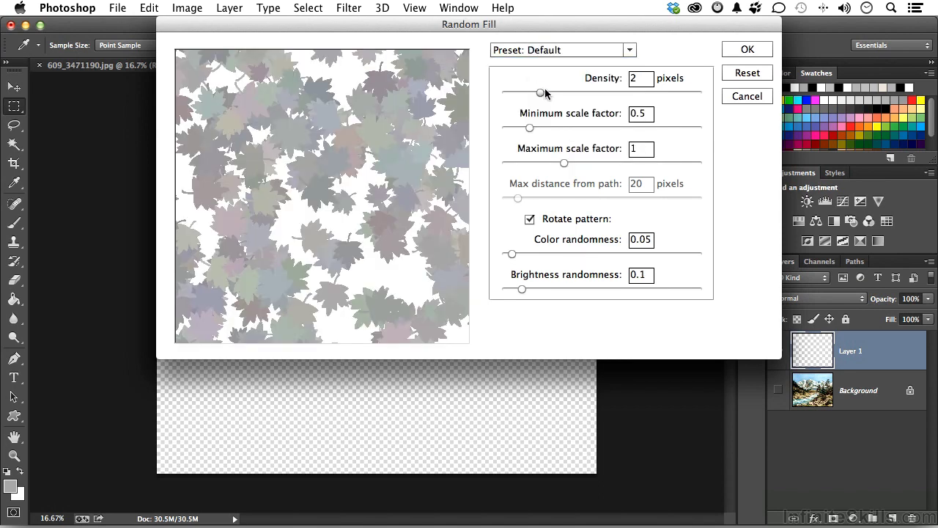
drag(542, 93, 705, 98)
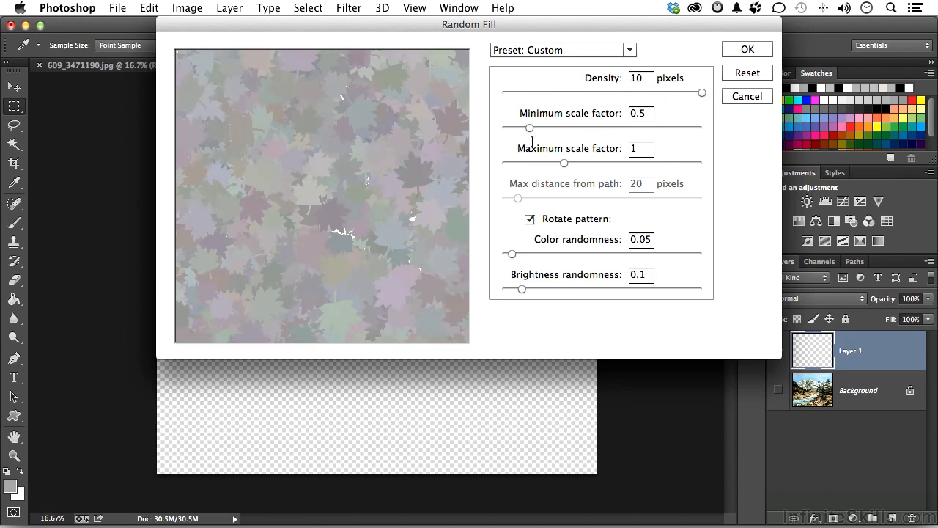
drag(529, 131, 520, 132)
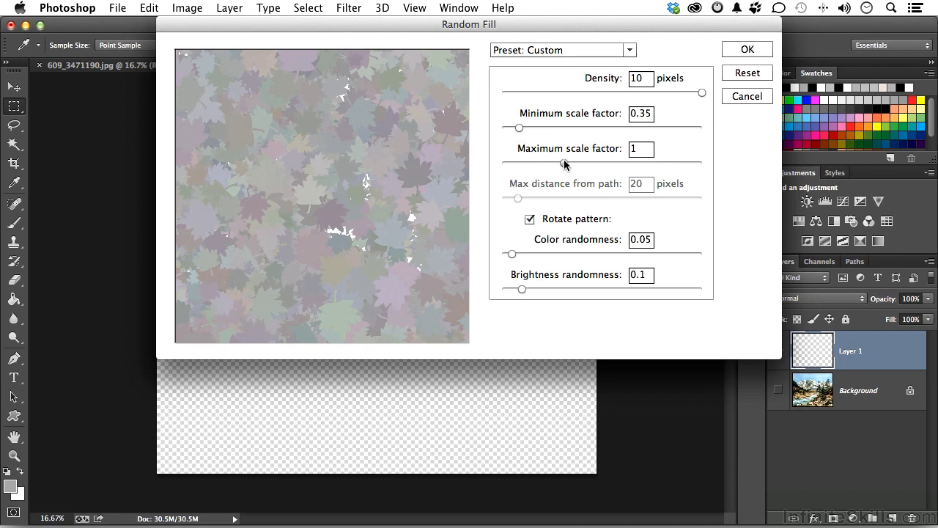
drag(564, 163, 676, 166)
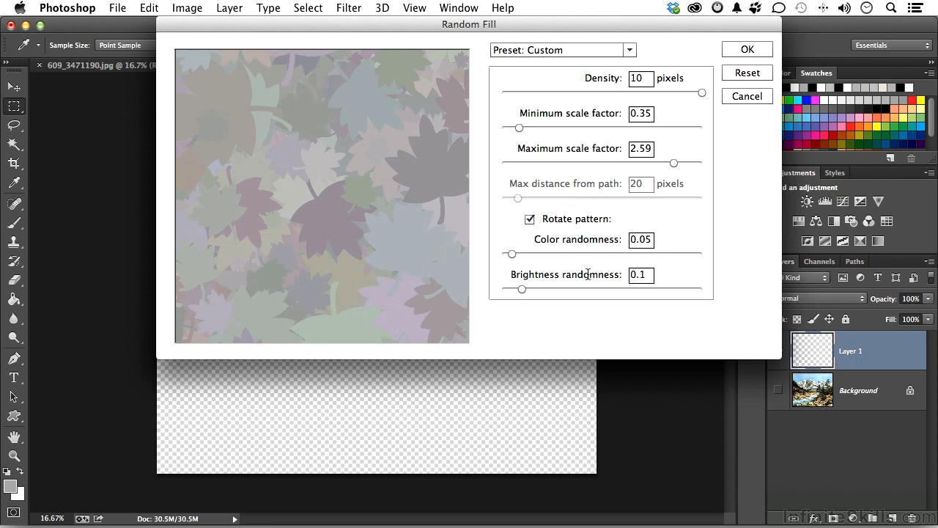
Set colour randomness 0.19 and brightness randomness 0.51, then apply the leaf fill
drag(515, 254, 568, 255)
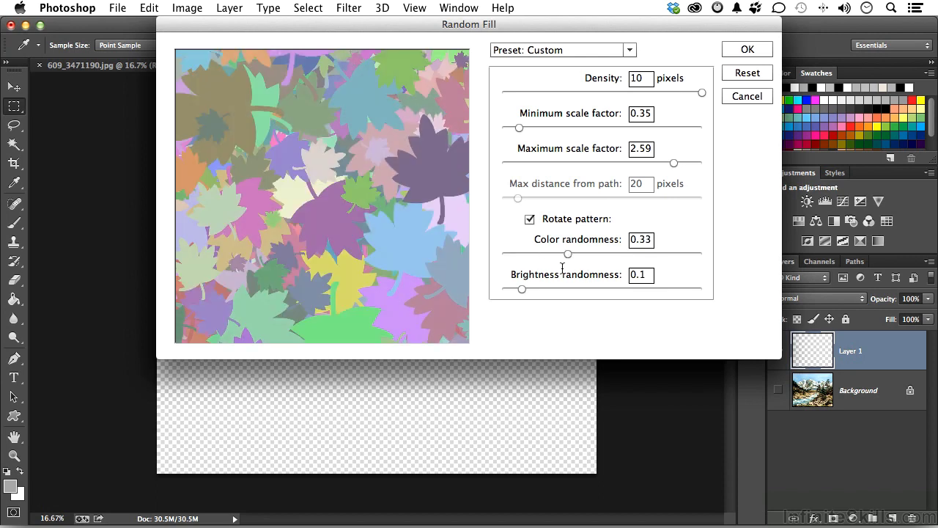
drag(524, 288, 594, 288)
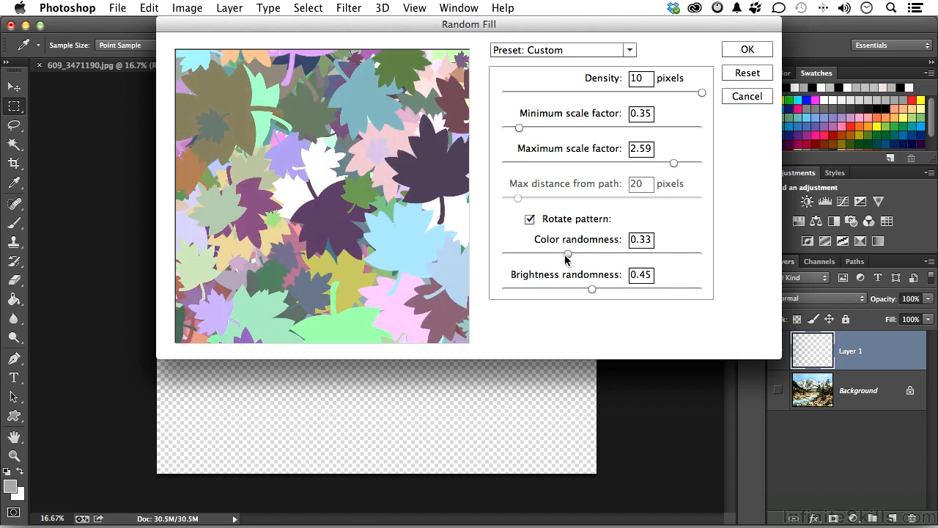
drag(566, 258, 538, 259)
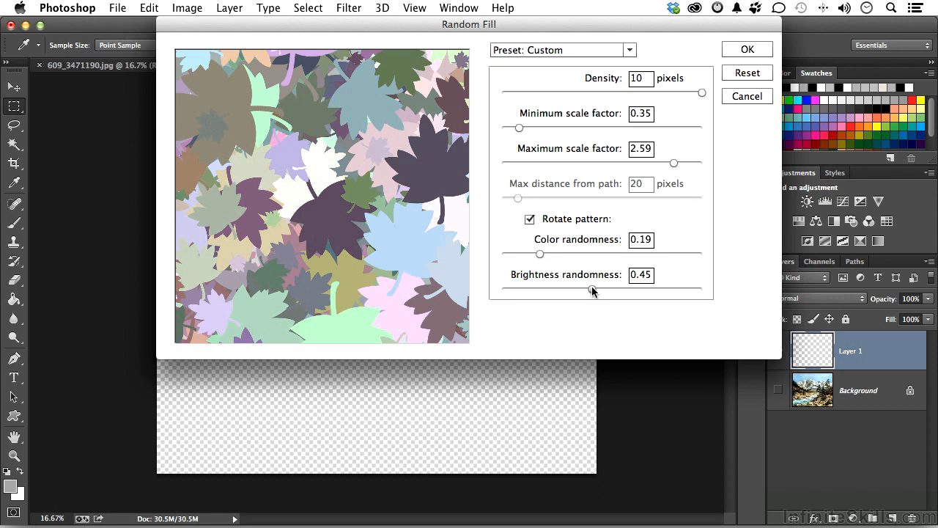
drag(592, 286, 605, 286)
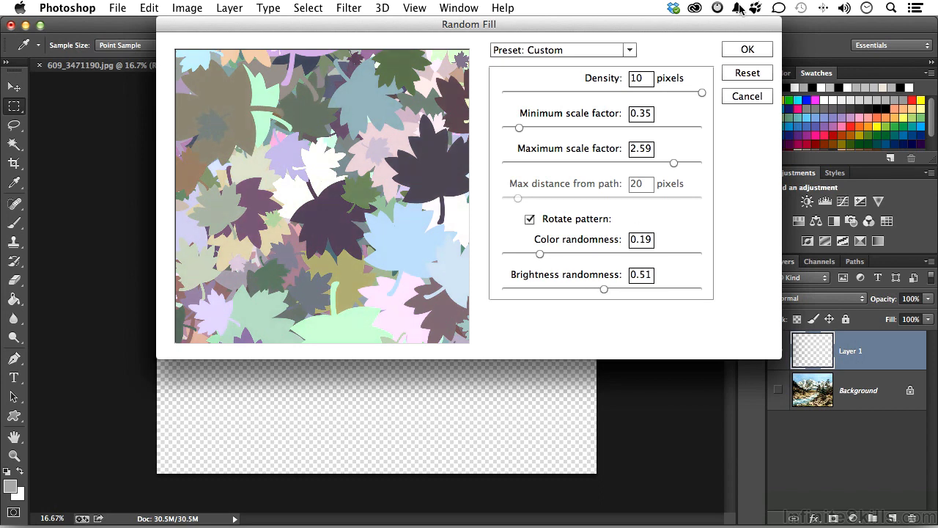
click(749, 50)
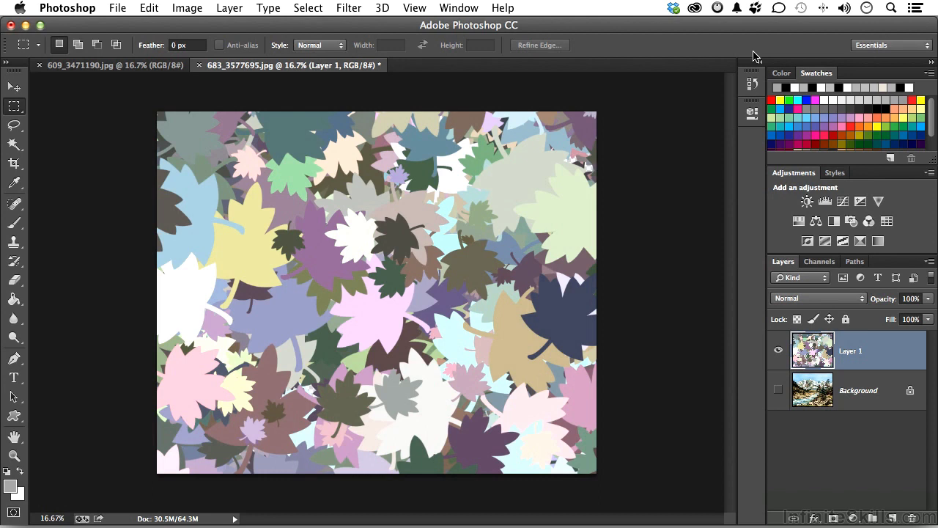
Add an empty Layer 1 to the kitchen photo and choose the Picture Frame fill script
click(143, 71)
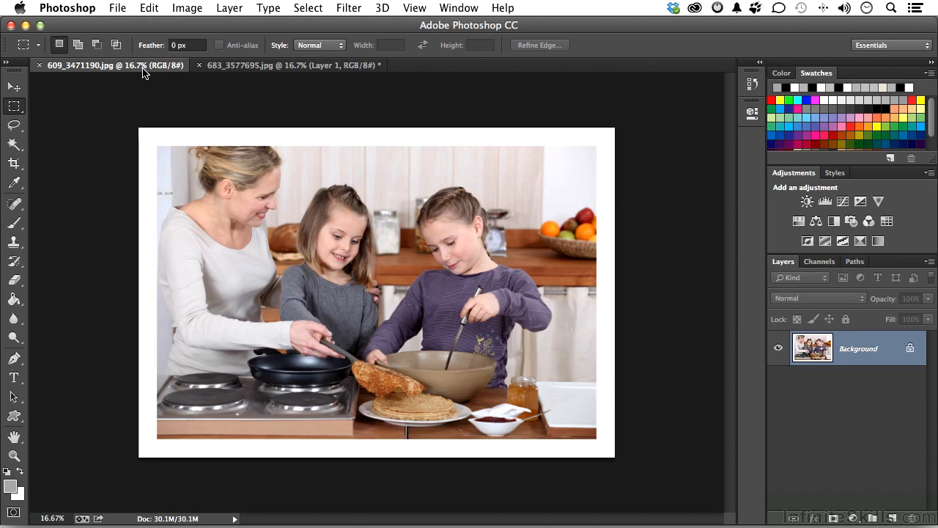
click(894, 517)
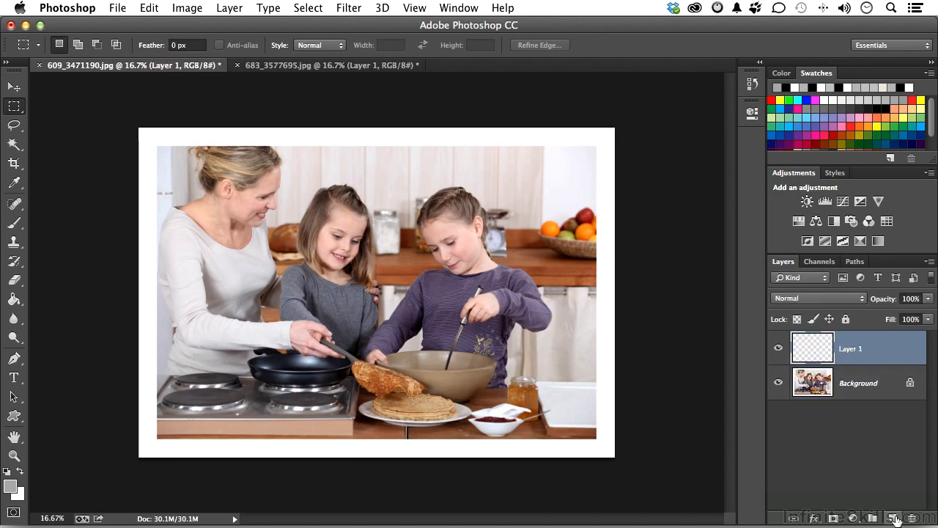
click(149, 8)
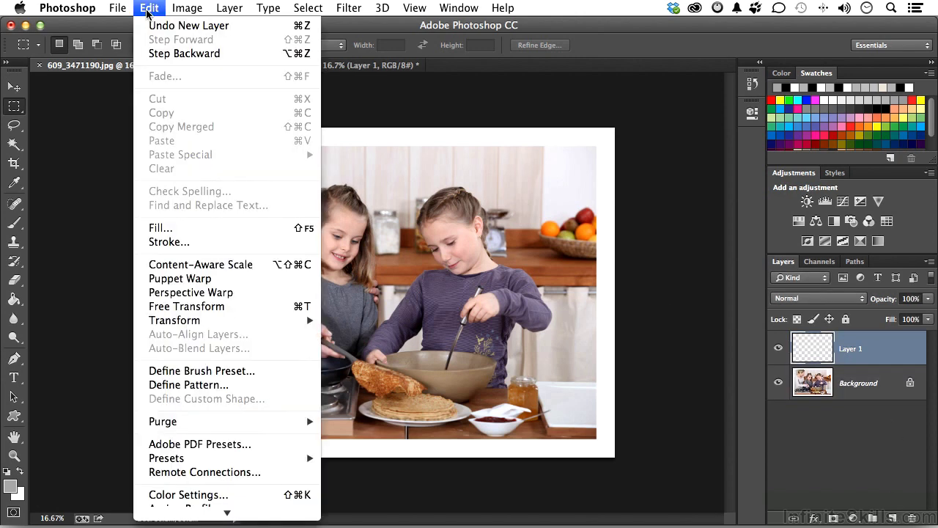
click(173, 228)
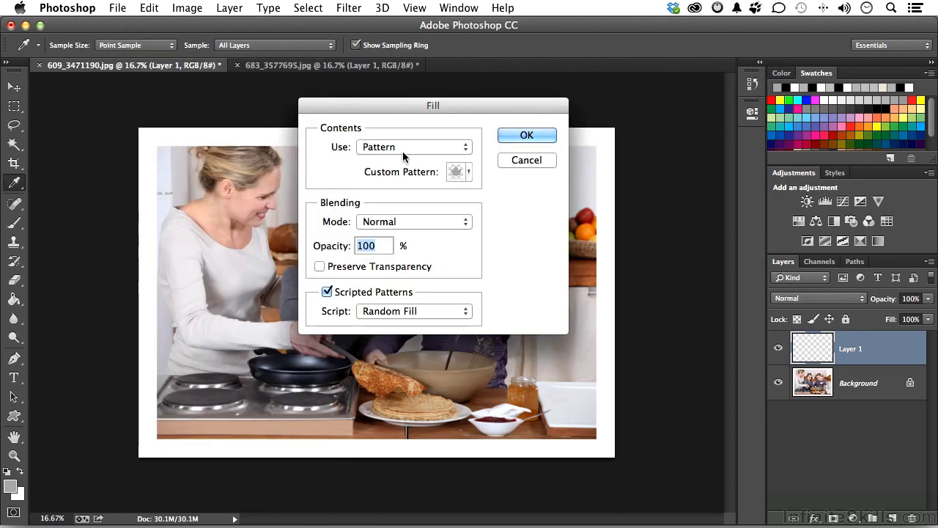
click(455, 311)
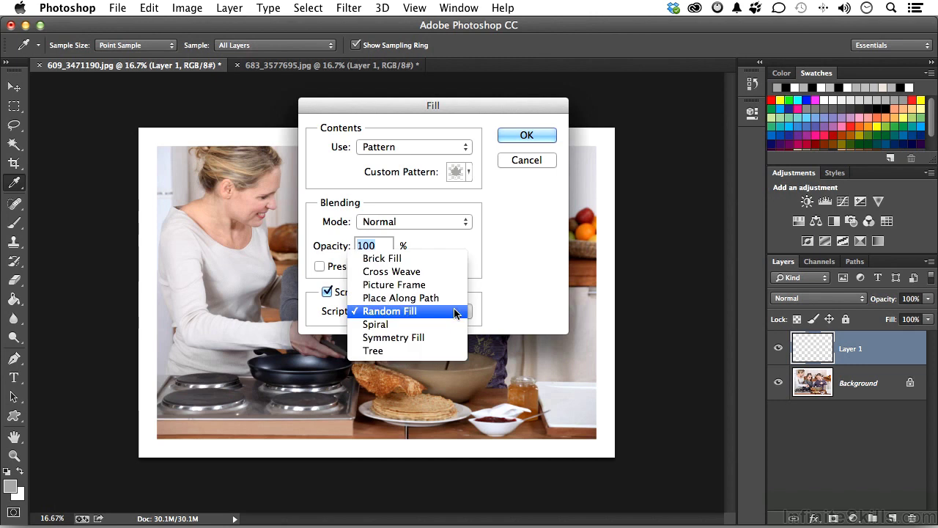
click(441, 286)
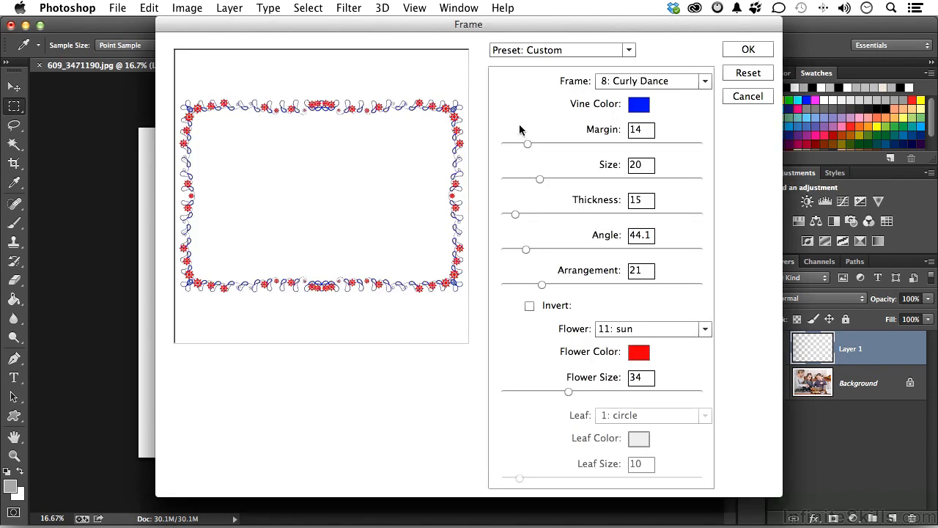
Reset the frame to the Default preset and pick the 10: Spring Weed style
click(517, 51)
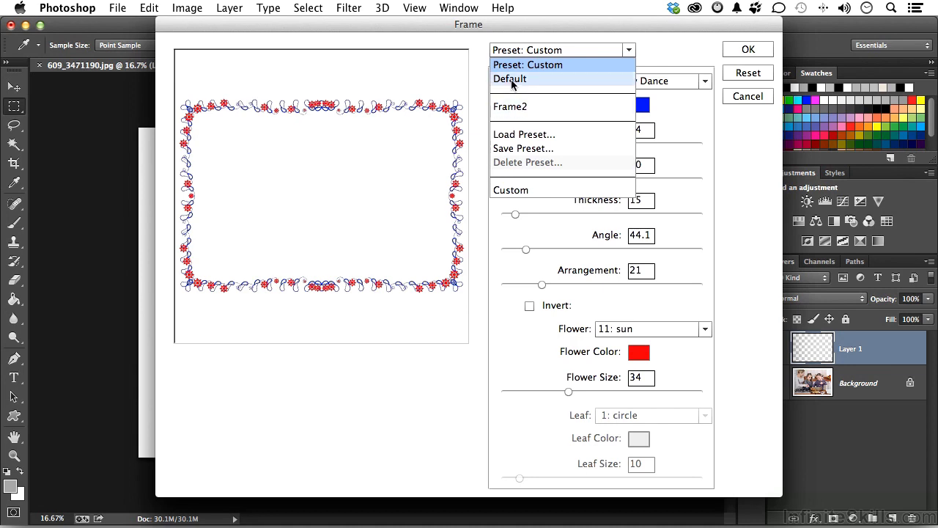
click(512, 81)
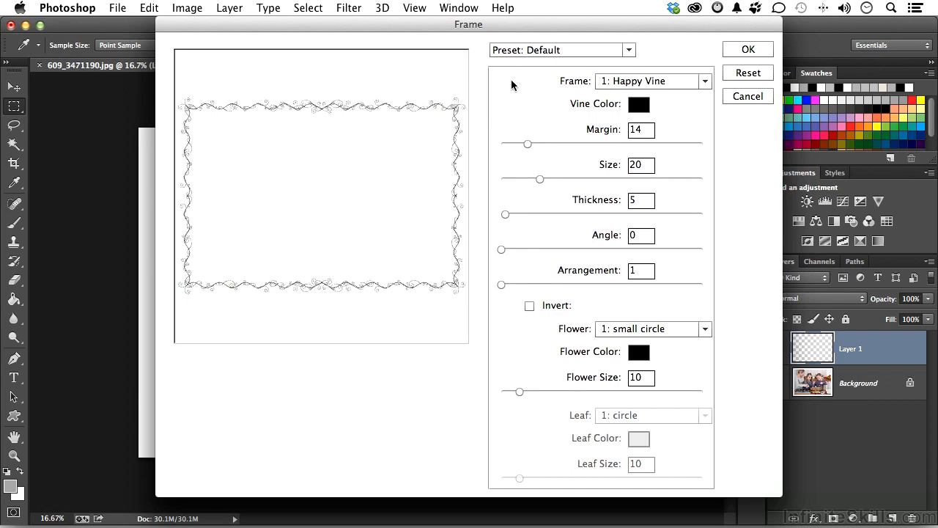
click(705, 81)
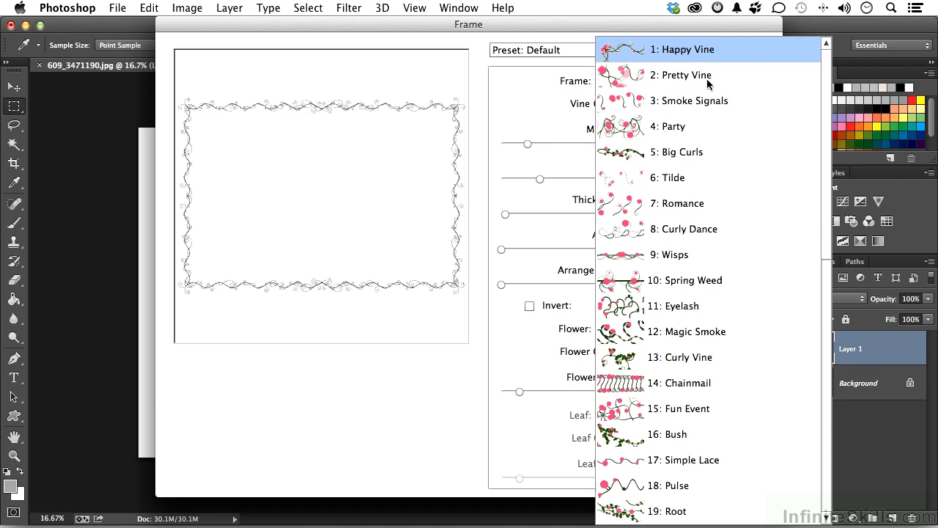
click(708, 285)
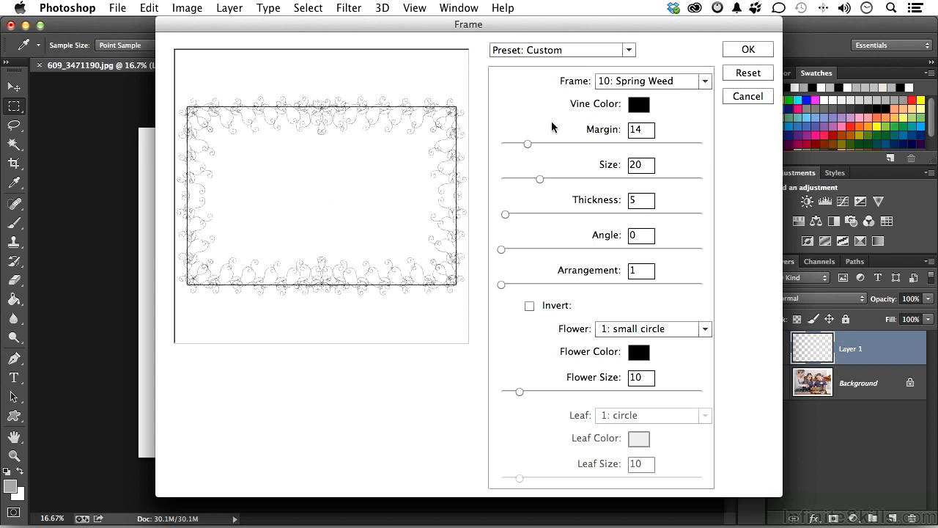
Set the frame's Margin to 18, Size to 7 and Thickness to 13
mouse_move(527, 144)
mouse_down()
mouse_move(518, 147)
mouse_move(537, 150)
mouse_up()
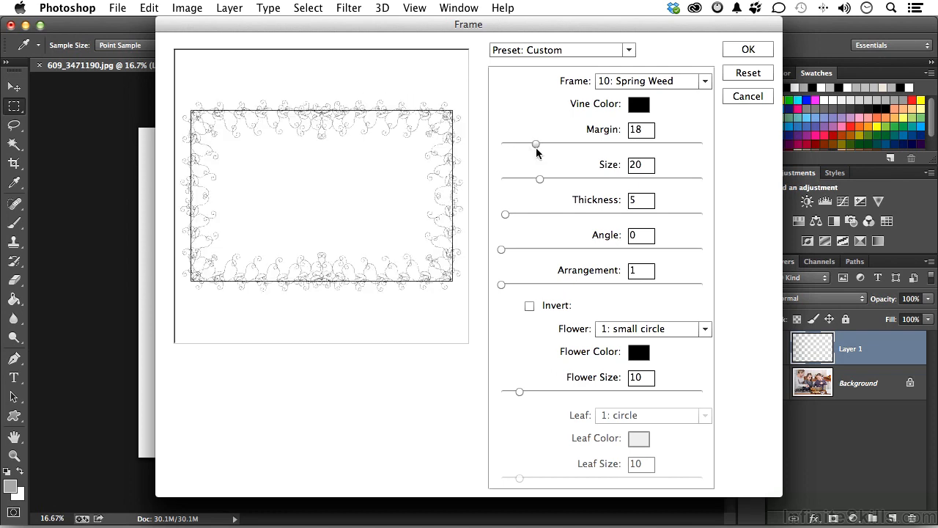
drag(540, 180, 513, 180)
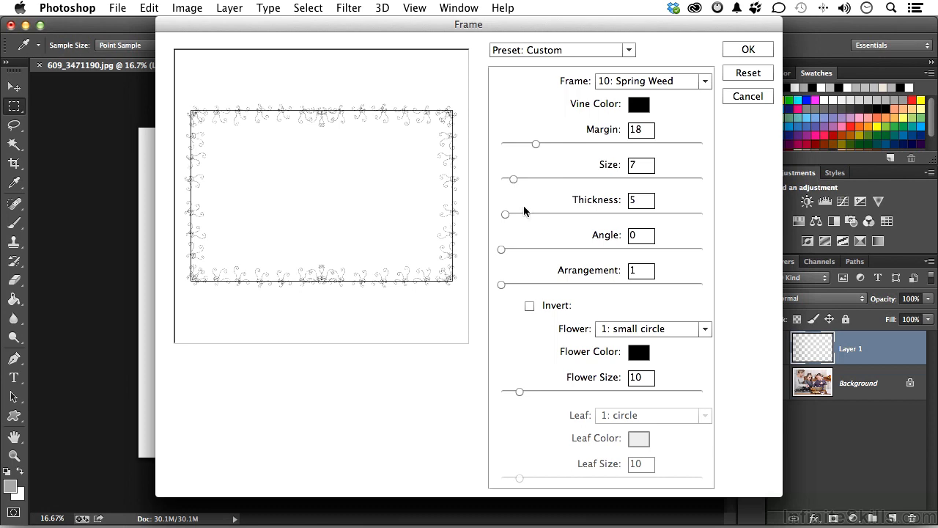
drag(509, 212, 517, 216)
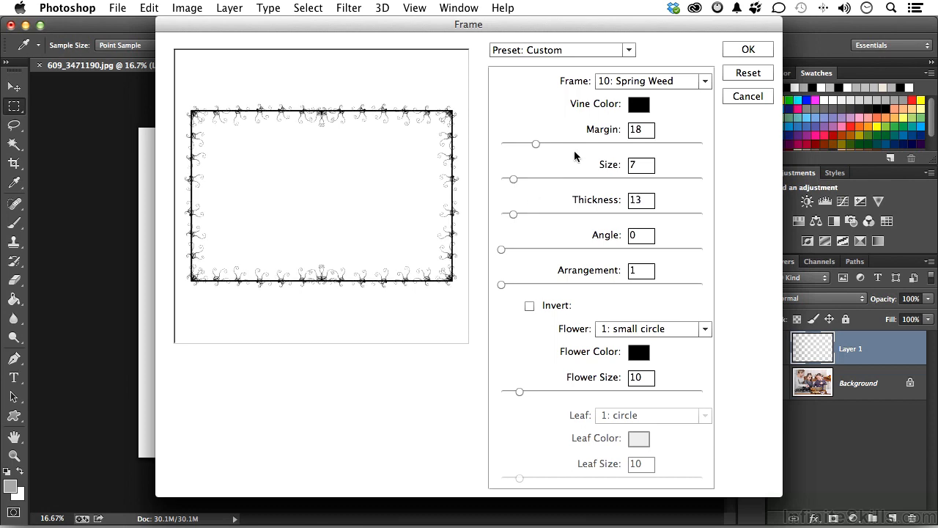
Make the vine blue with Angle 47, Arrangement 19, and Invert turned on
click(639, 107)
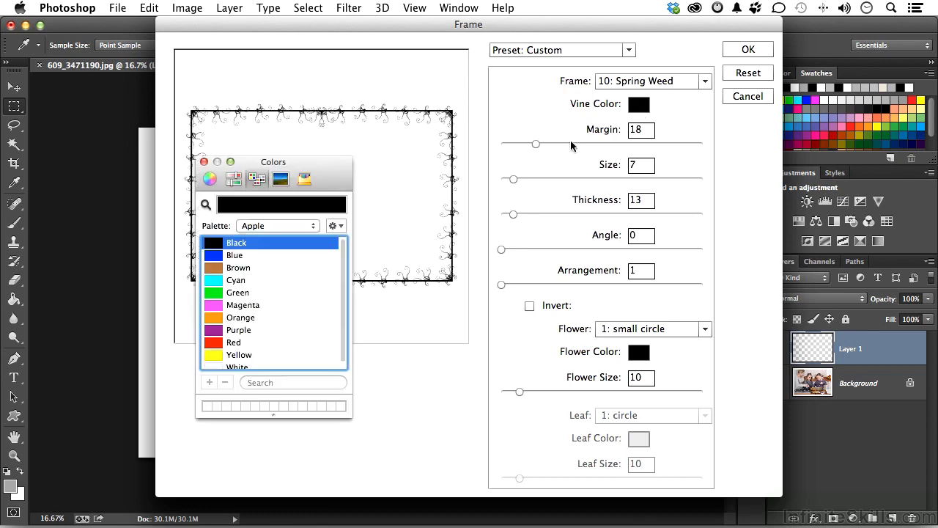
click(217, 259)
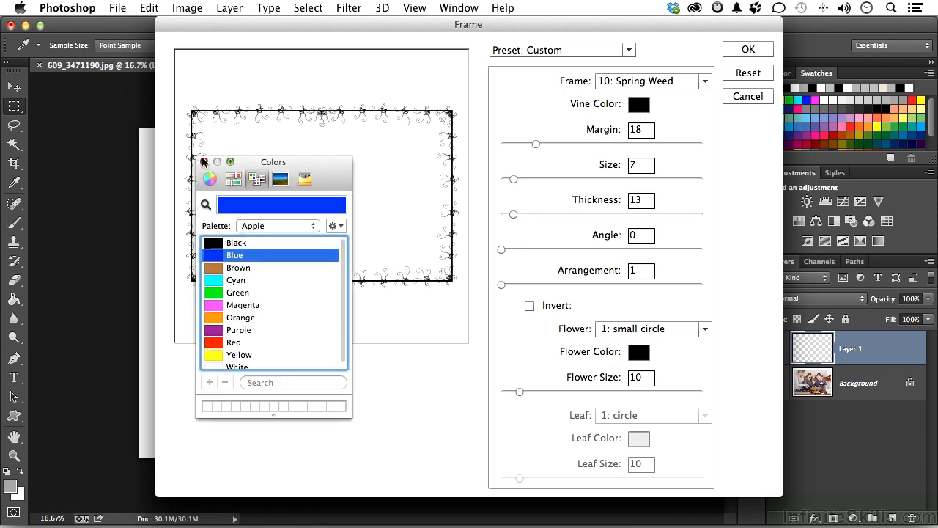
click(204, 161)
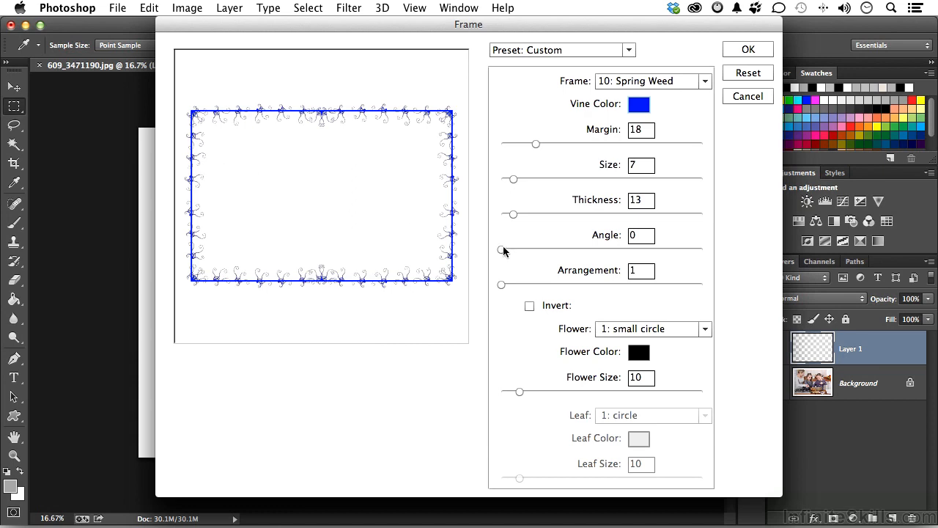
drag(501, 250, 528, 254)
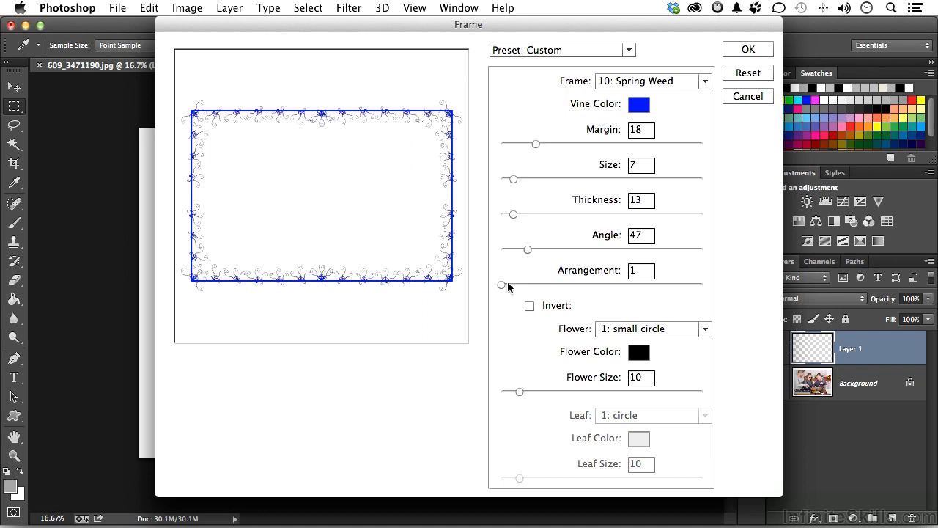
drag(504, 284, 542, 293)
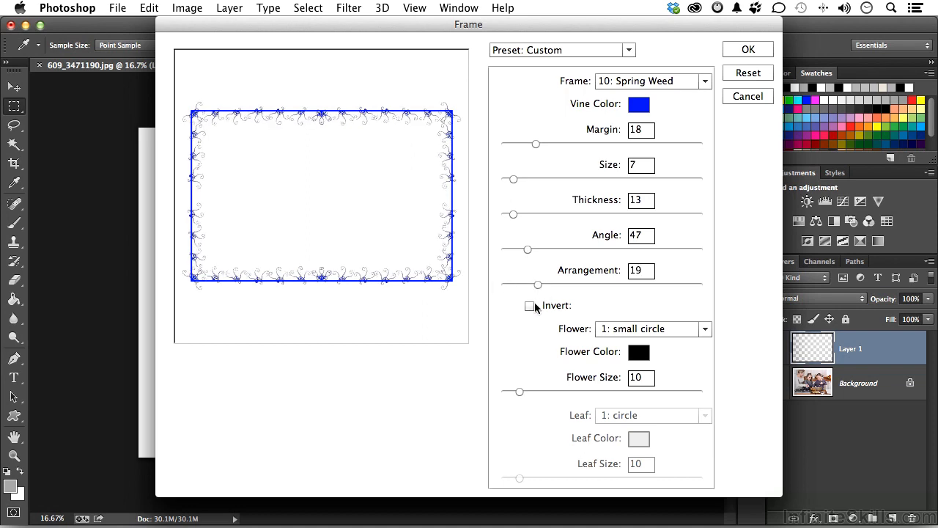
click(530, 306)
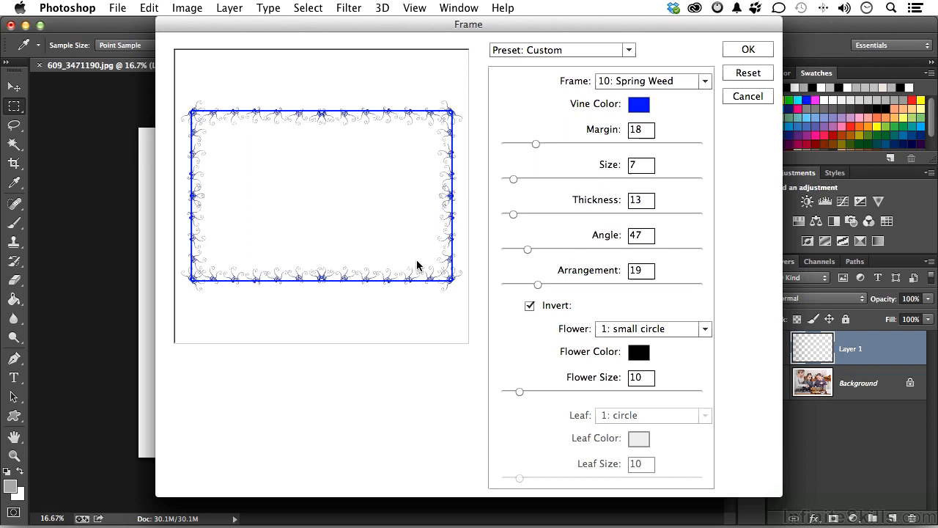
Add red 9: rose flowers at Flower Size 33
click(630, 331)
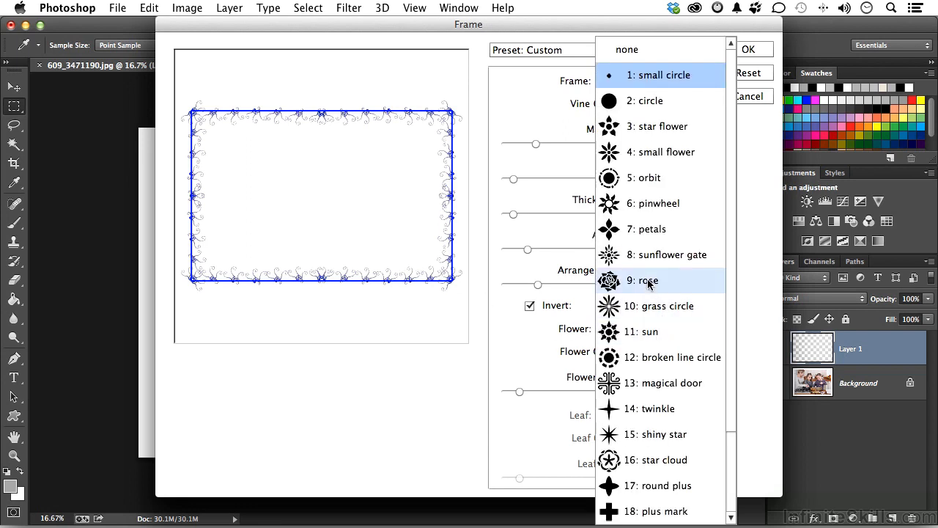
click(648, 281)
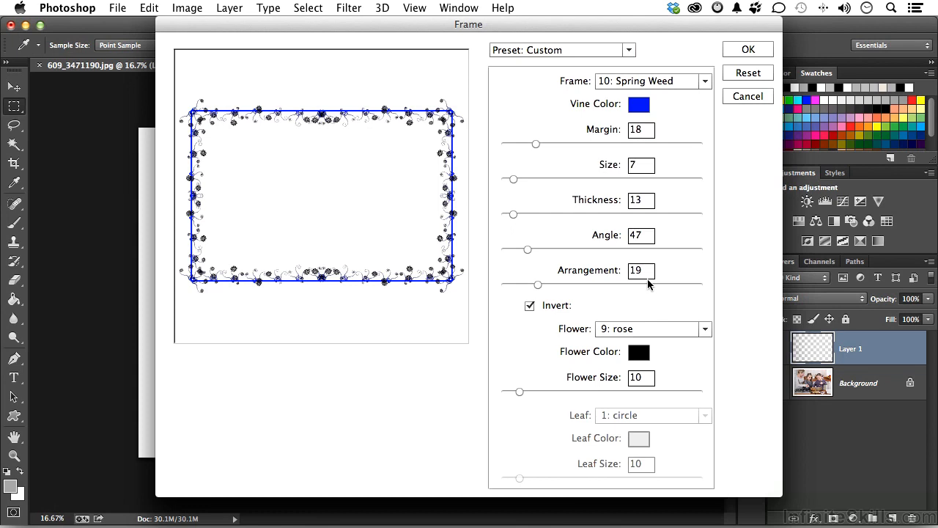
click(639, 353)
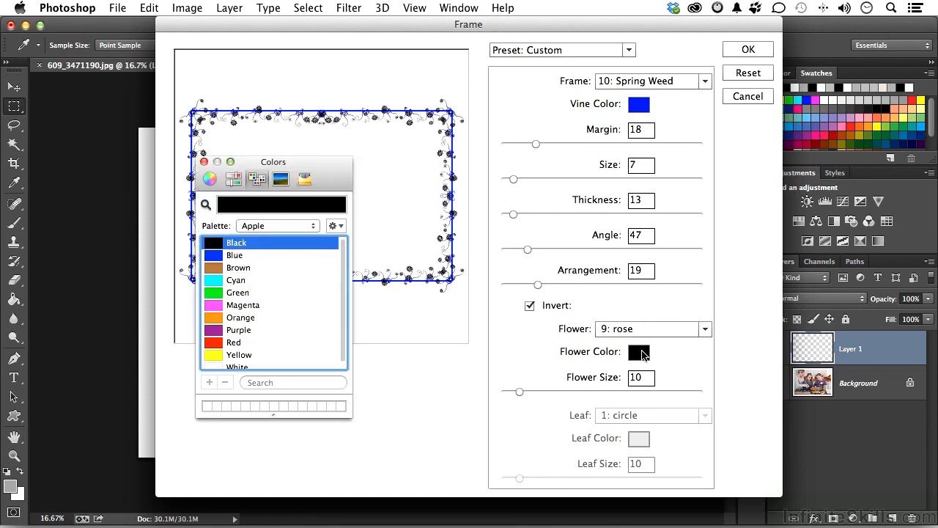
click(212, 344)
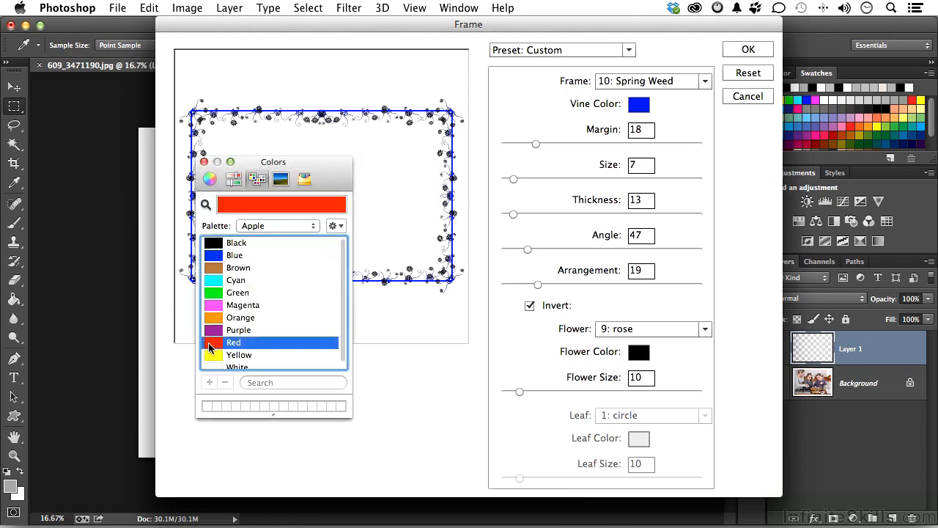
click(205, 162)
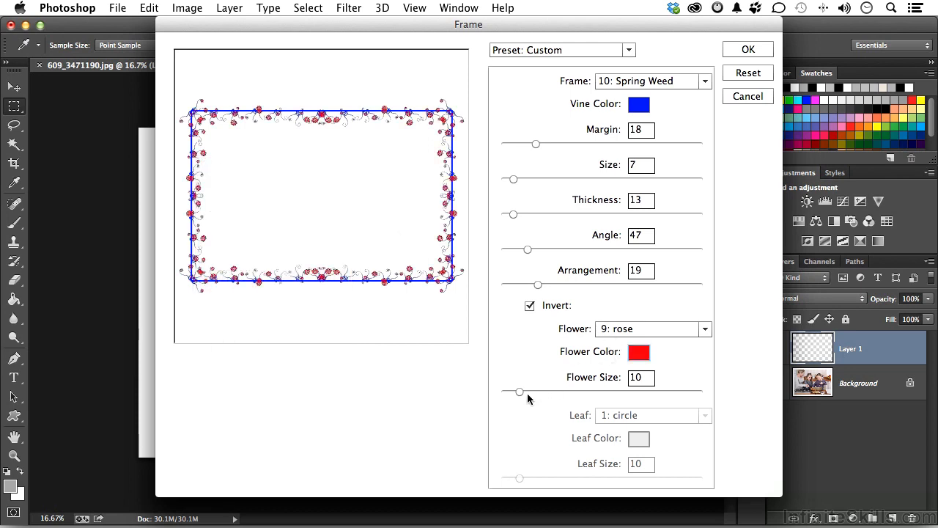
drag(522, 393, 570, 397)
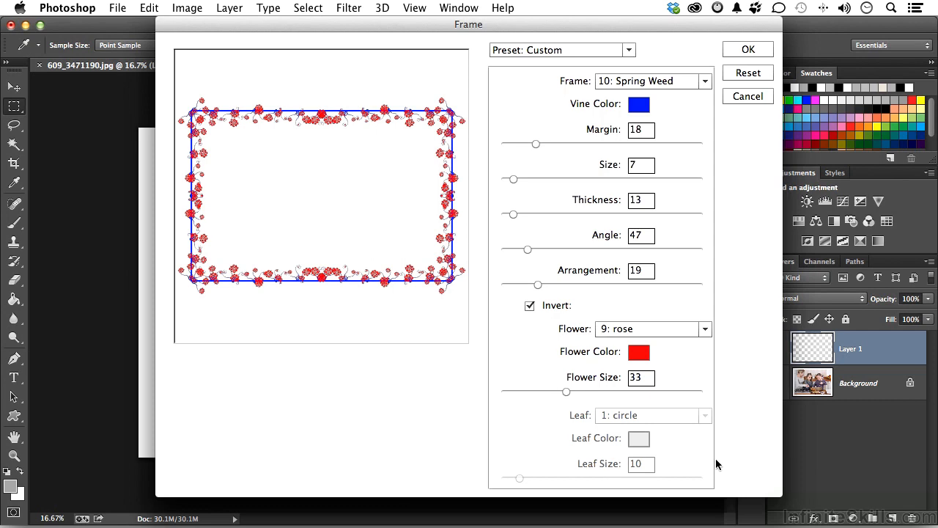
Confirm the Frame dialog to render the blue vine and red roses onto Layer 1
click(742, 50)
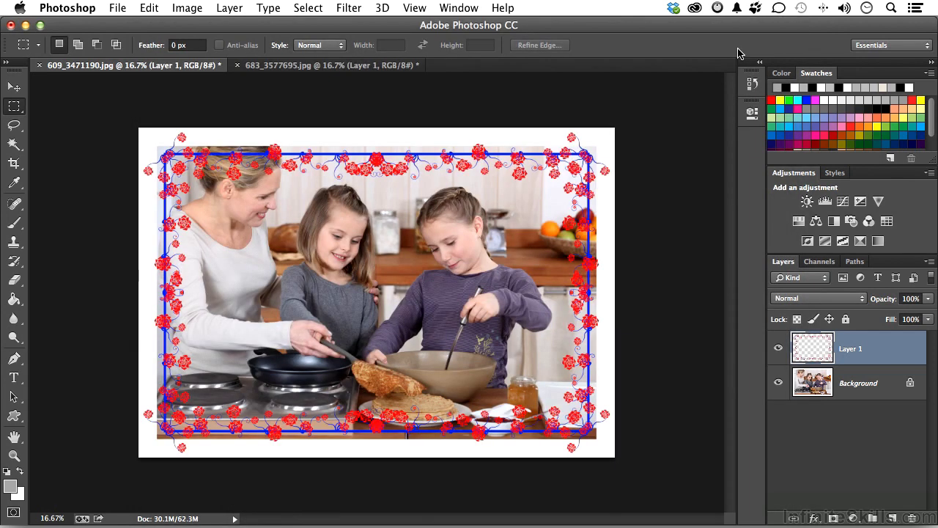